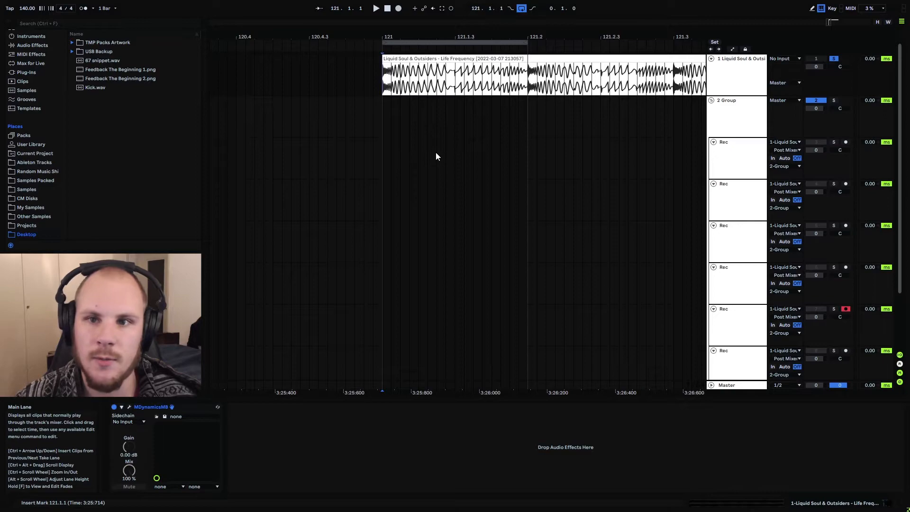
# Locate Multiband Dynamics among the audio effects in the browser
pyautogui.click(40, 45)
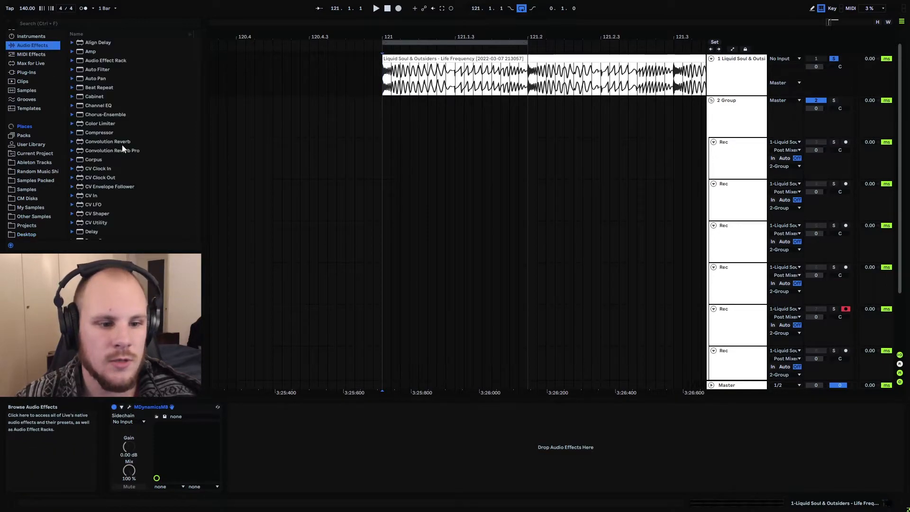
pyautogui.scroll(-5, 142, 166)
pyautogui.scroll(-3, 132, 169)
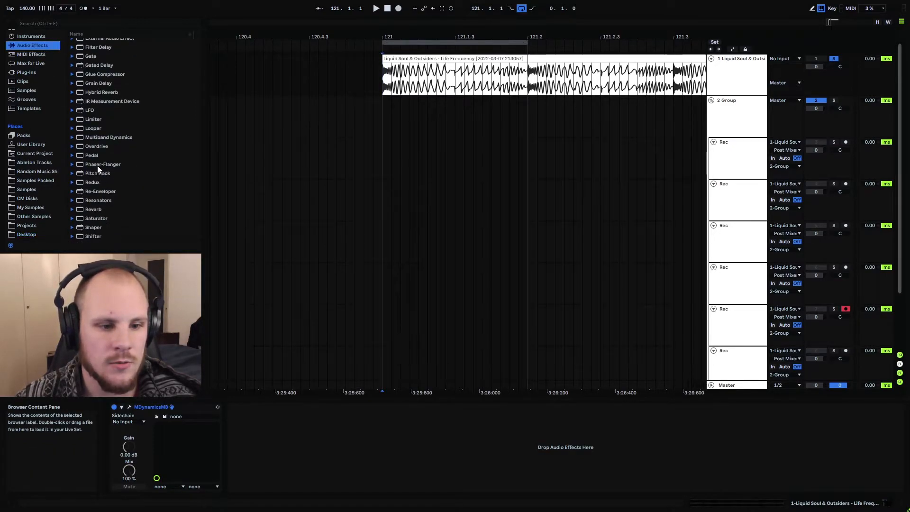
pyautogui.click(84, 140)
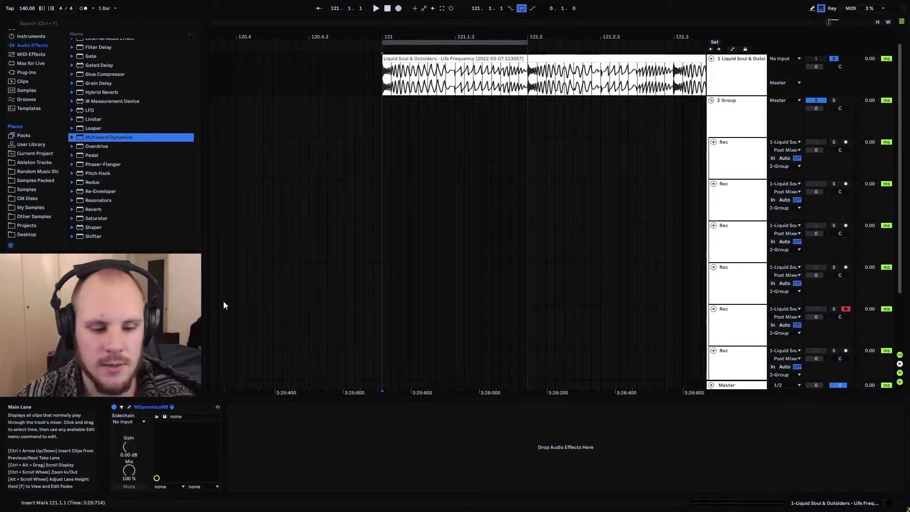
# Open the MDynamicsMB plug-in window on track 1 and view the parameters of band 2 and band 3
pyautogui.click(191, 409)
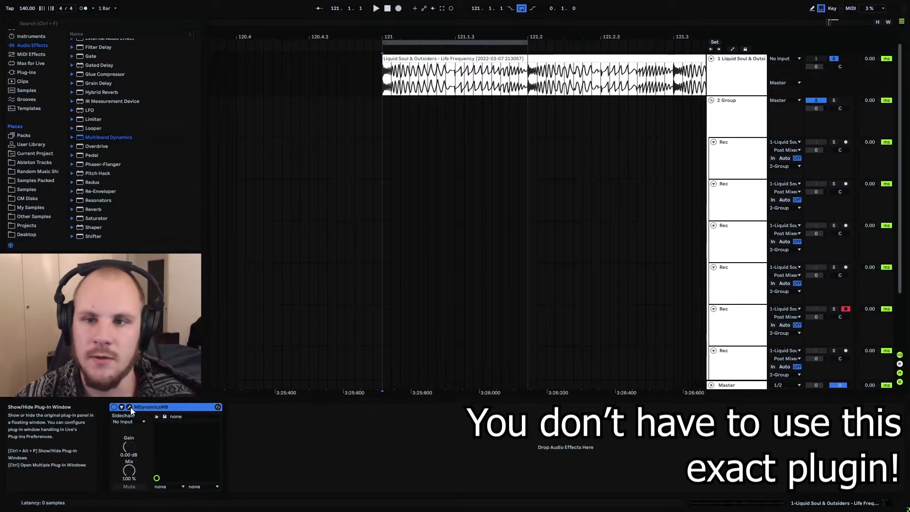
pyautogui.click(130, 407)
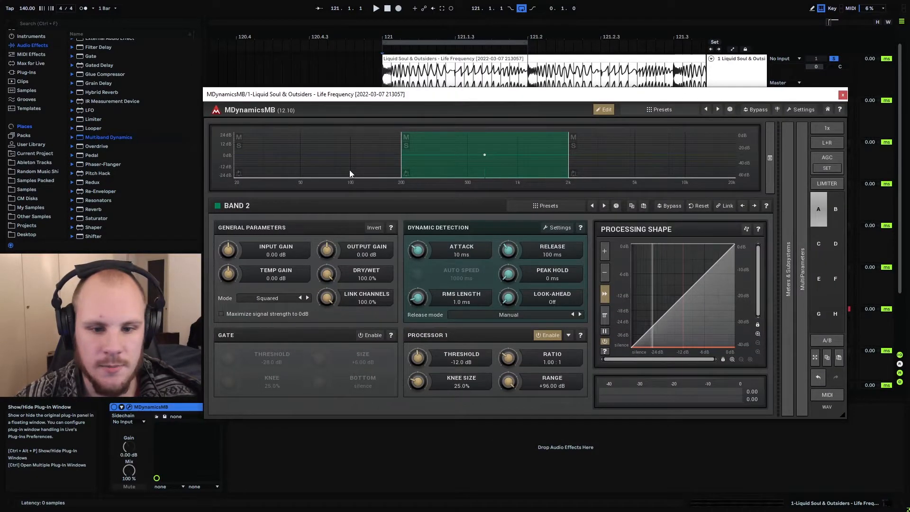
pyautogui.click(419, 168)
pyautogui.click(576, 168)
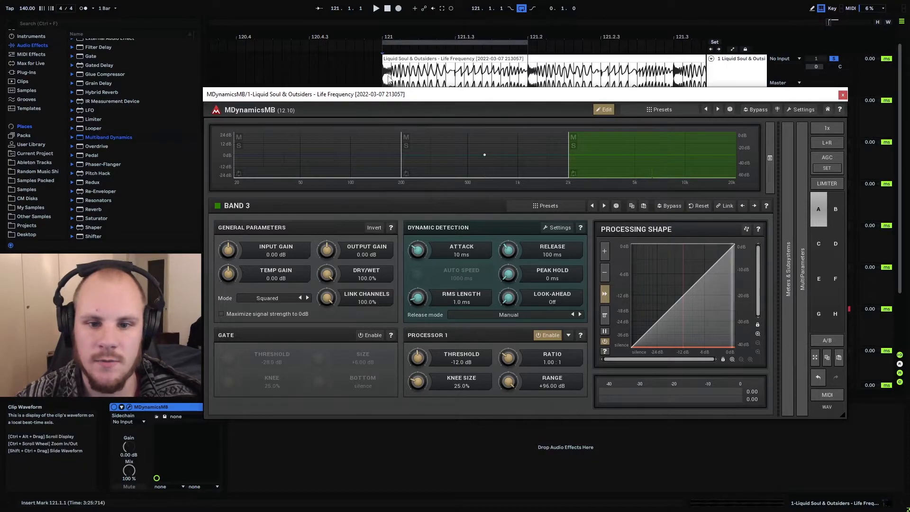
# Highlight the kick's opening transient at 121.1.1 and the following section up to 121.1.3 in the source clip
pyautogui.click(386, 77)
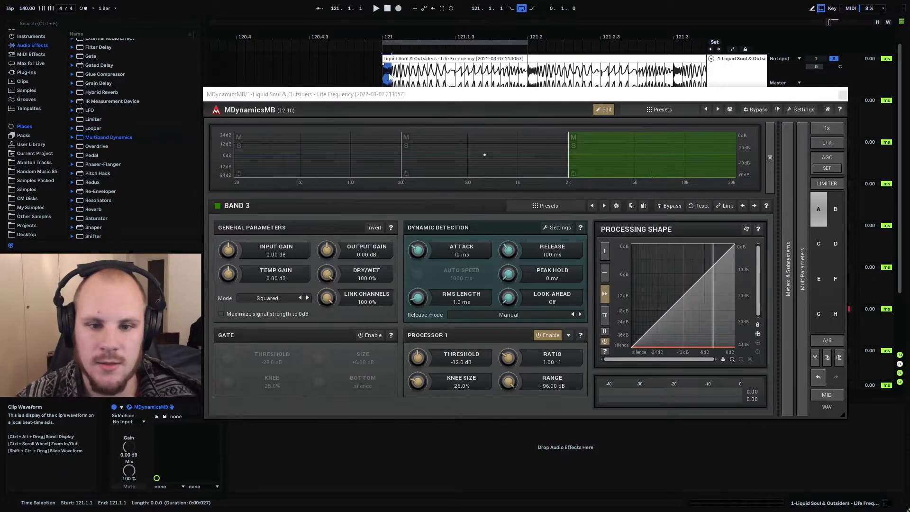
pyautogui.scroll(3, 383, 75)
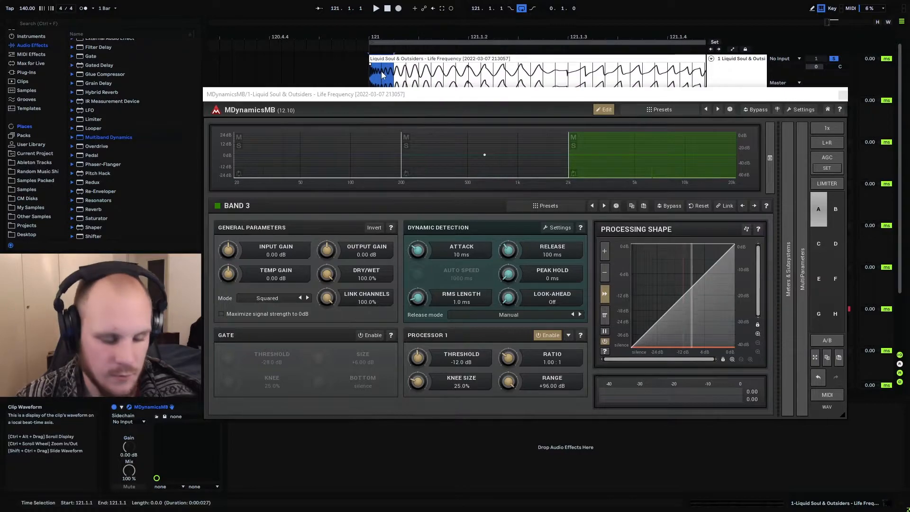
pyautogui.moveTo(378, 76); pyautogui.dragTo(537, 78)
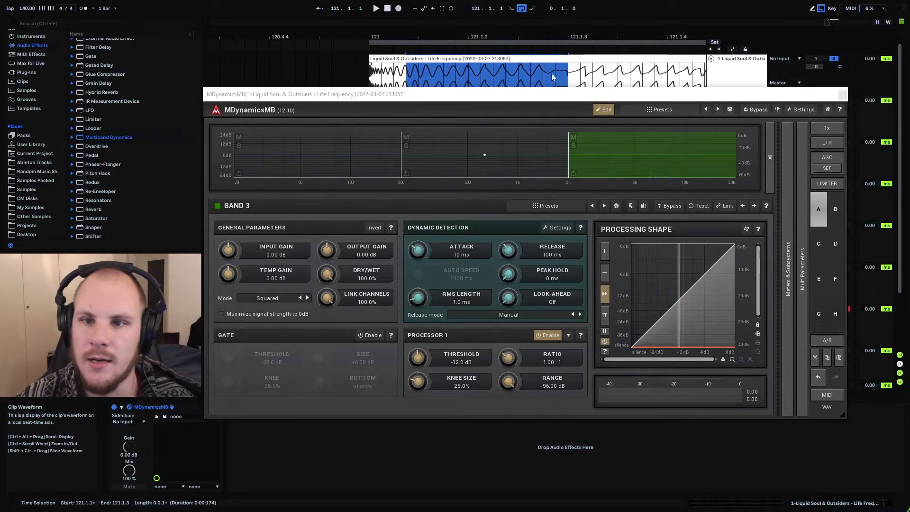
pyautogui.click(456, 75)
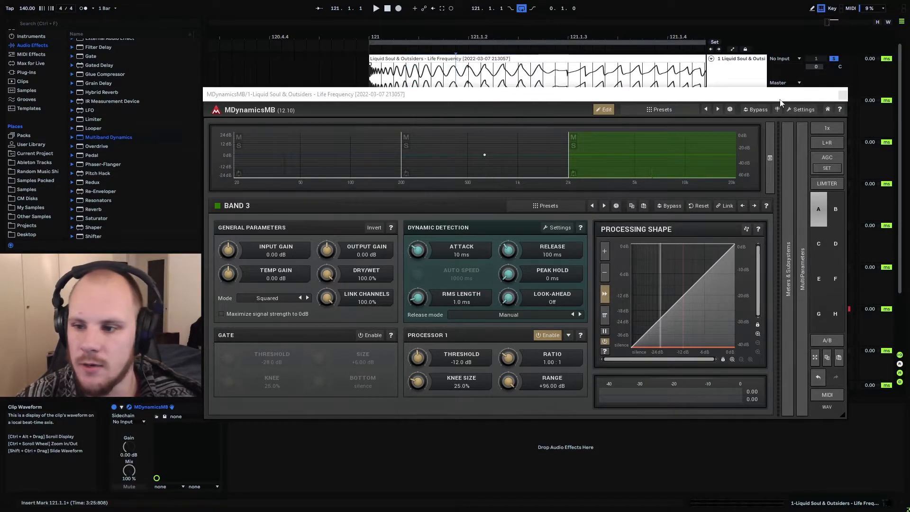
# Close the plug-in window and examine the small waveform jumps around 121.1.2 and the kick's tail up to 121.1.3
pyautogui.click(843, 94)
pyautogui.moveTo(469, 36); pyautogui.dragTo(470, 39)
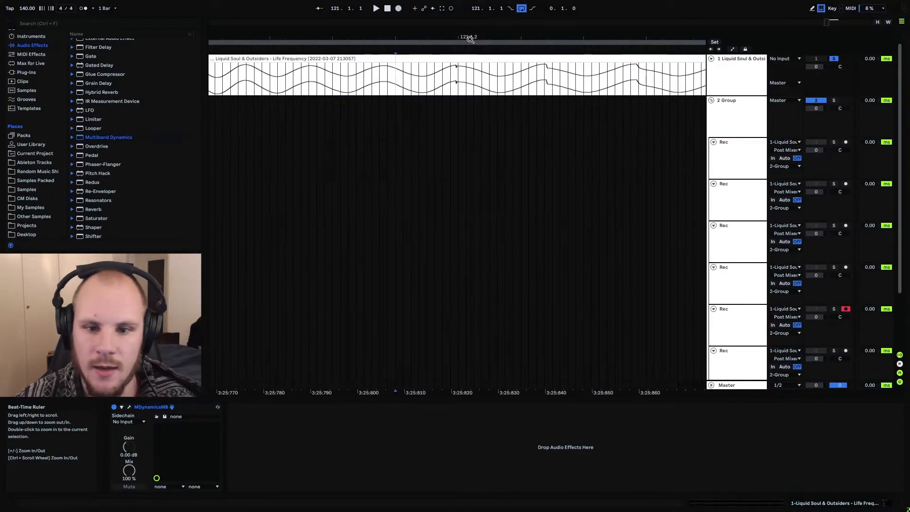
pyautogui.click(457, 76)
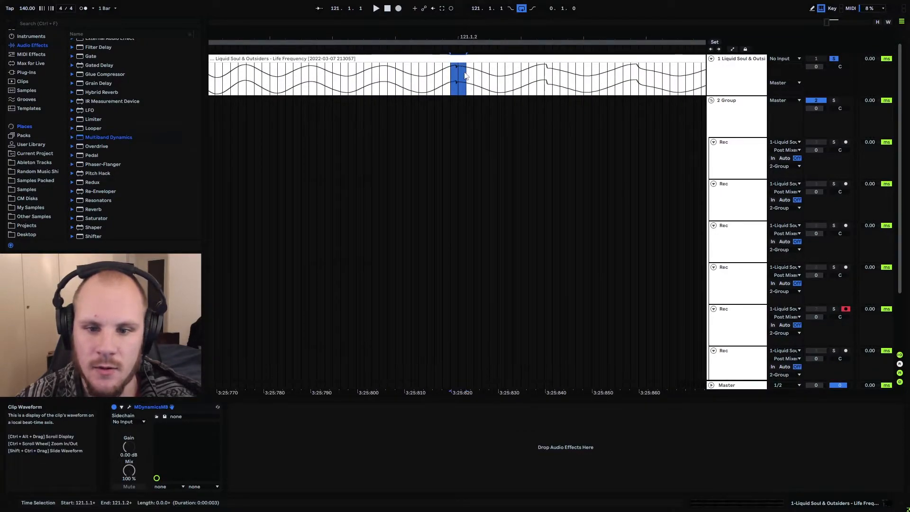
pyautogui.moveTo(537, 76); pyautogui.dragTo(552, 75)
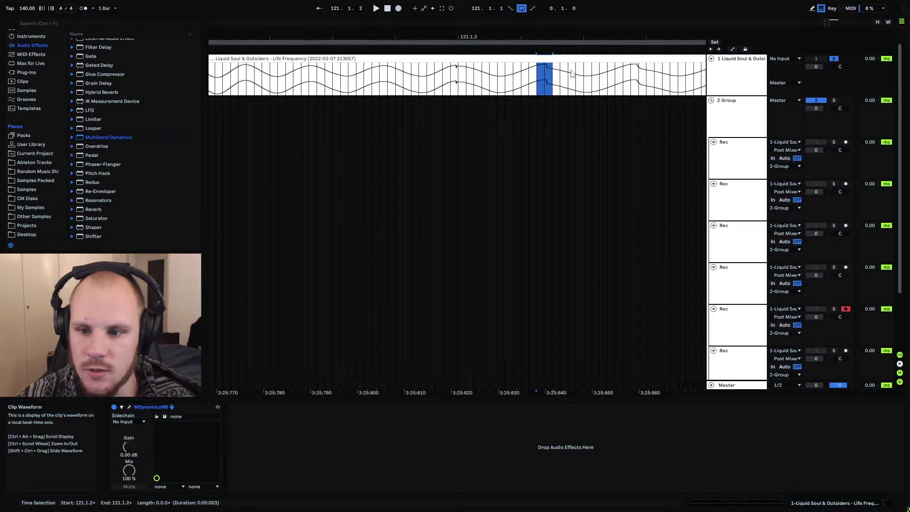
pyautogui.moveTo(641, 77); pyautogui.dragTo(631, 76)
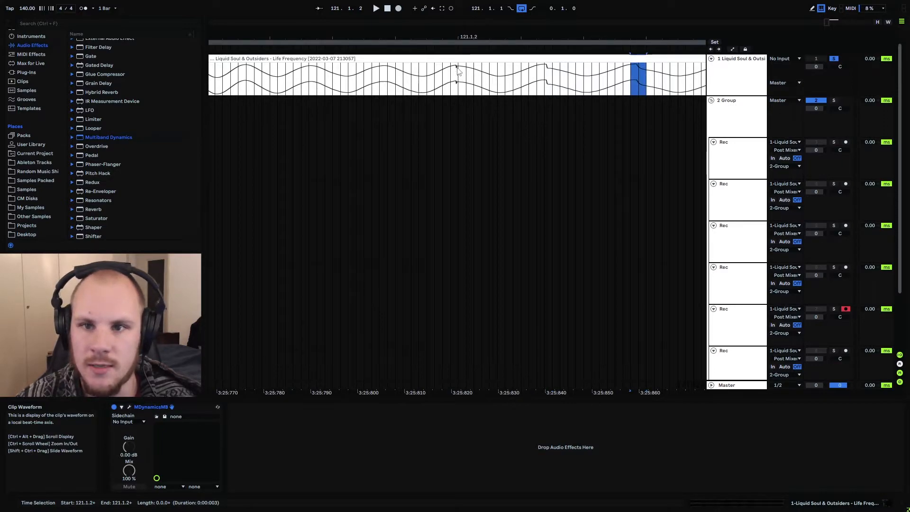
pyautogui.moveTo(448, 37); pyautogui.dragTo(590, 83)
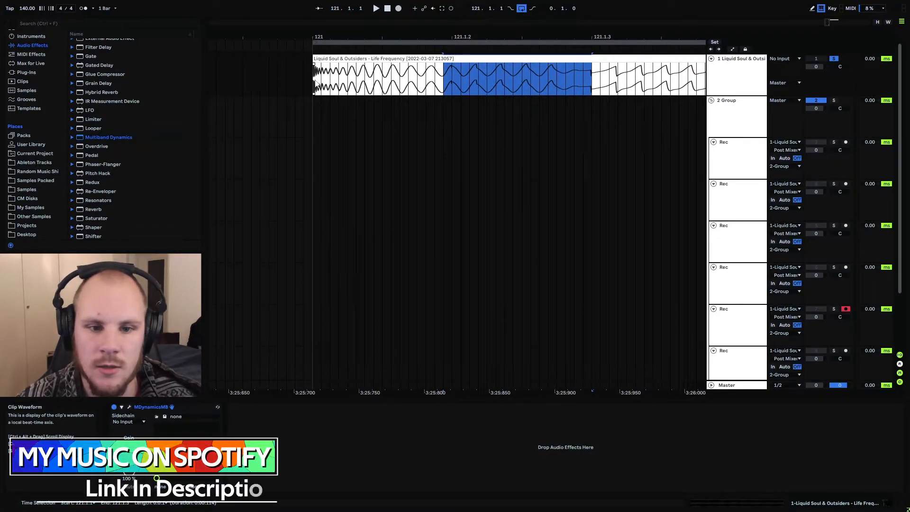
# Solo band 1 in track 1's MDynamicsMB and lower its upper crossover to 122.6 Hz while playing the kick from 121.1.1
pyautogui.click(396, 98)
pyautogui.click(729, 69)
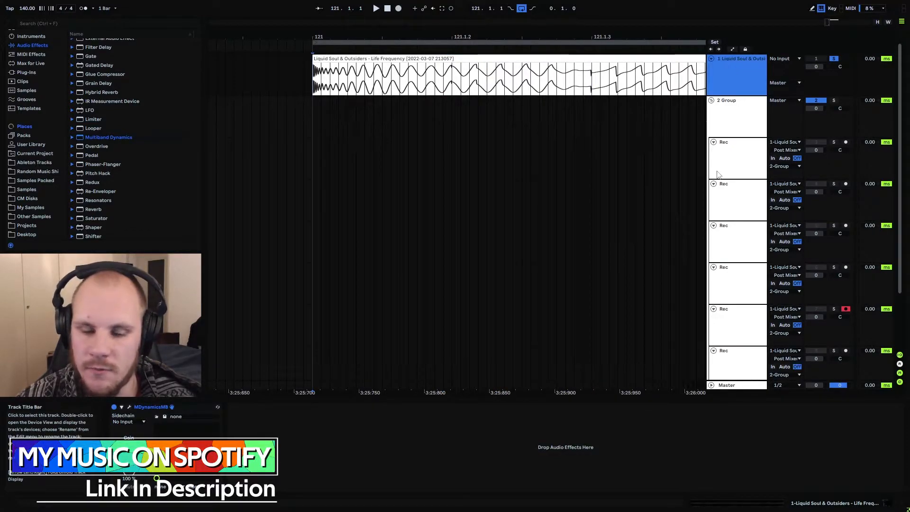
pyautogui.click(130, 407)
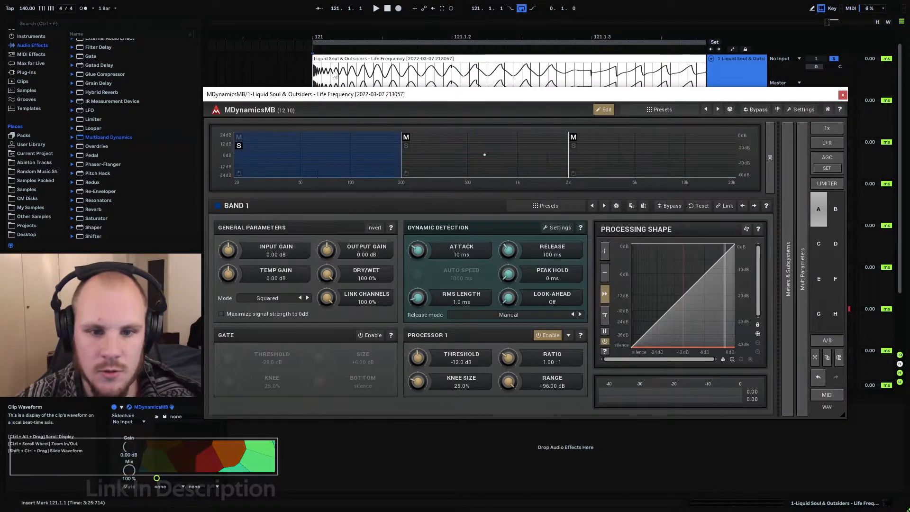
pyautogui.click(413, 80)
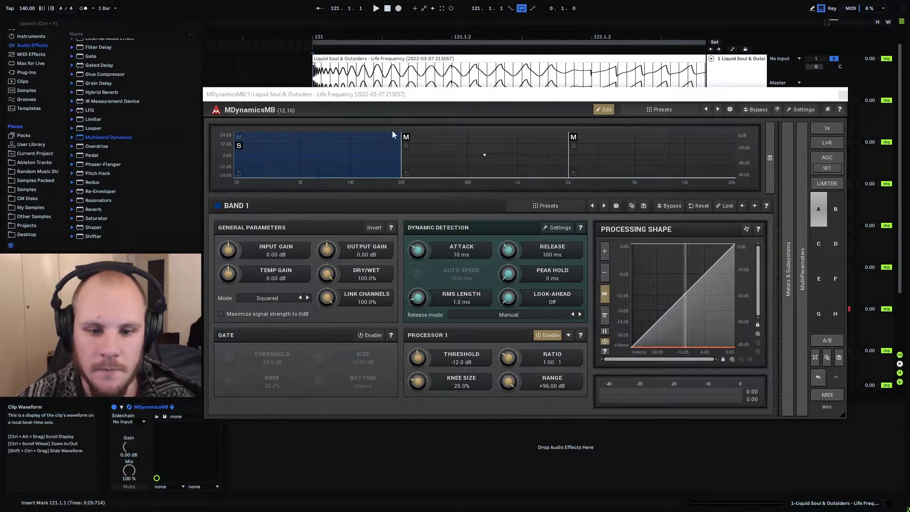
pyautogui.press('space')
pyautogui.moveTo(402, 156); pyautogui.dragTo(365, 161)
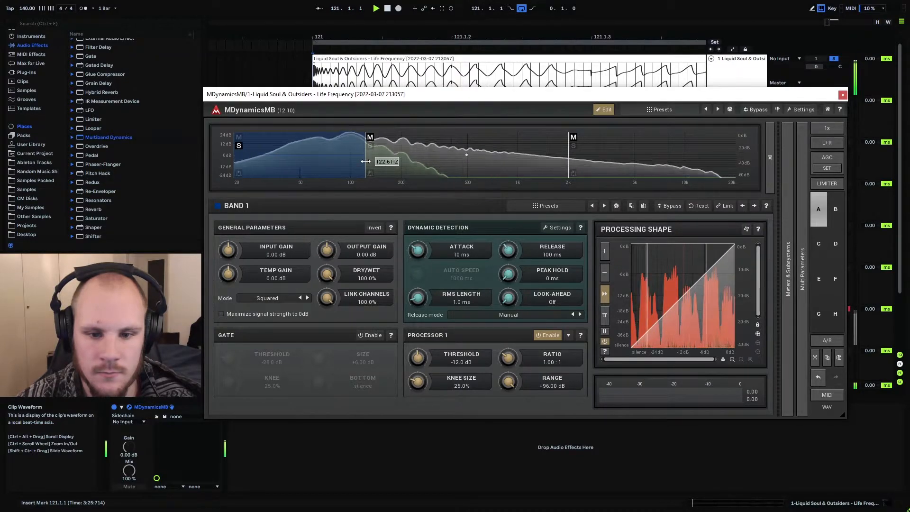
pyautogui.press('space')
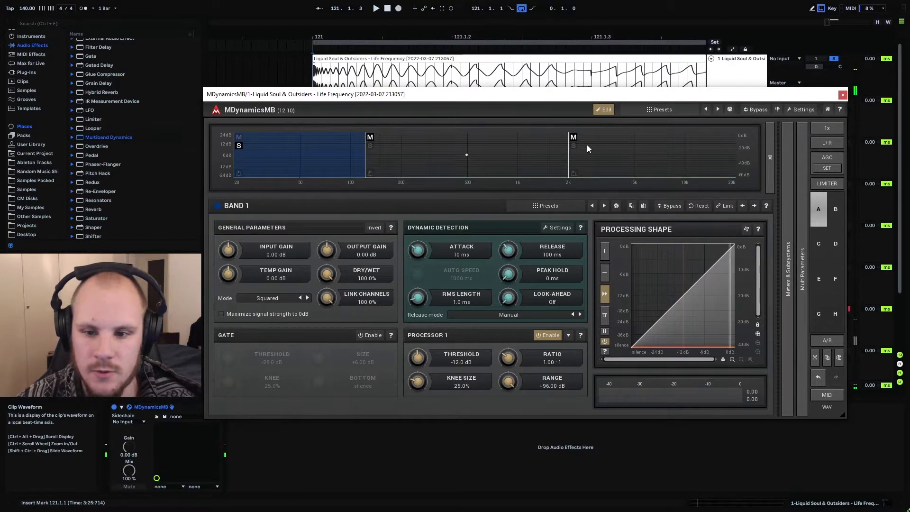
# Solo band 2 and lower its upper crossover to about 1.5 kHz while playing the kick
pyautogui.click(489, 155)
pyautogui.press('space')
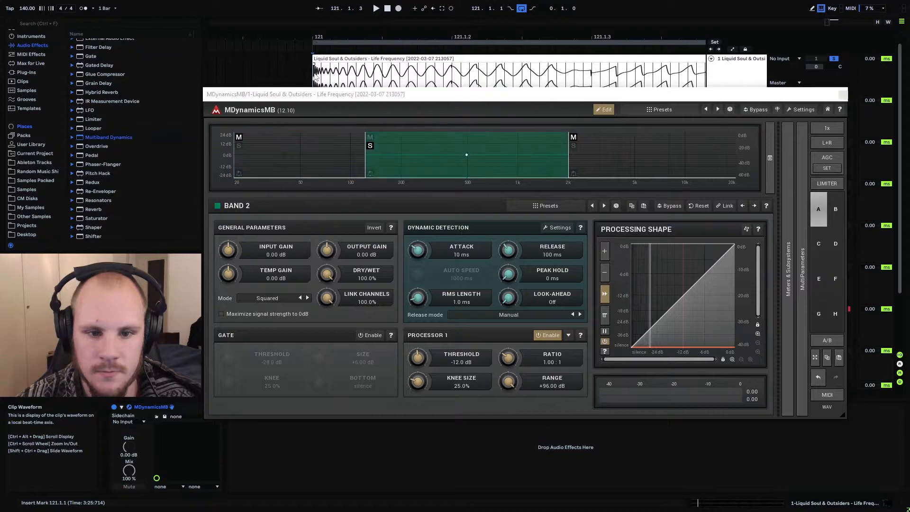
pyautogui.moveTo(568, 164); pyautogui.dragTo(547, 165)
pyautogui.press('space')
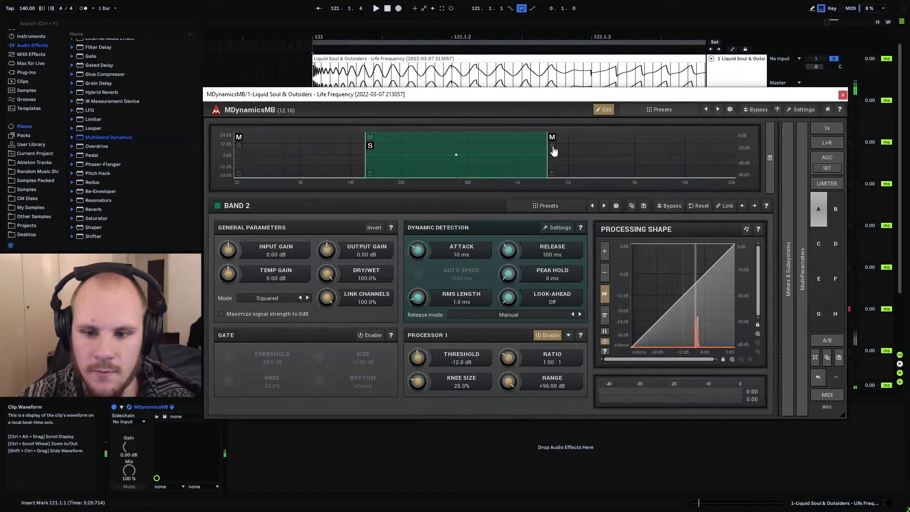
# Solo band 3 and audition the kick's high frequencies
pyautogui.click(552, 147)
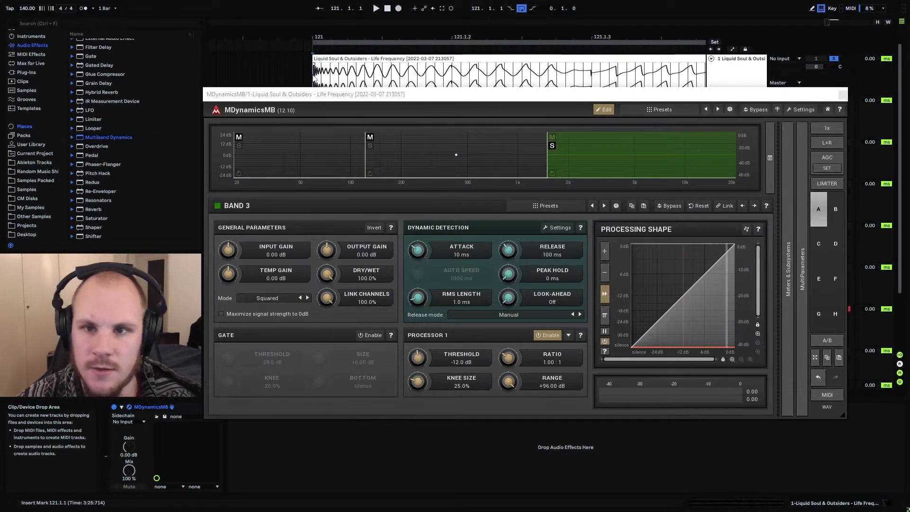
pyautogui.press('space')
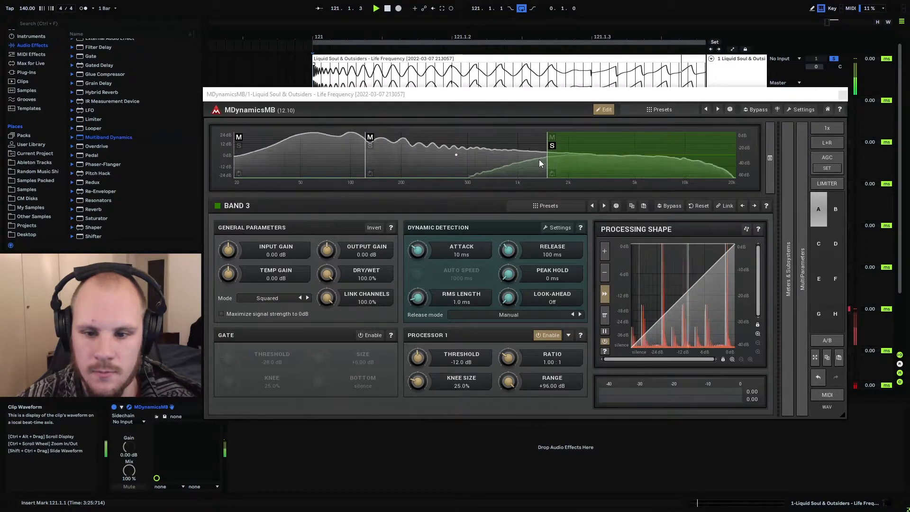
pyautogui.press('space')
# Close the plug-in window, arm the third Rec track and record the soloed high band onto it from 121.1.1
pyautogui.click(843, 96)
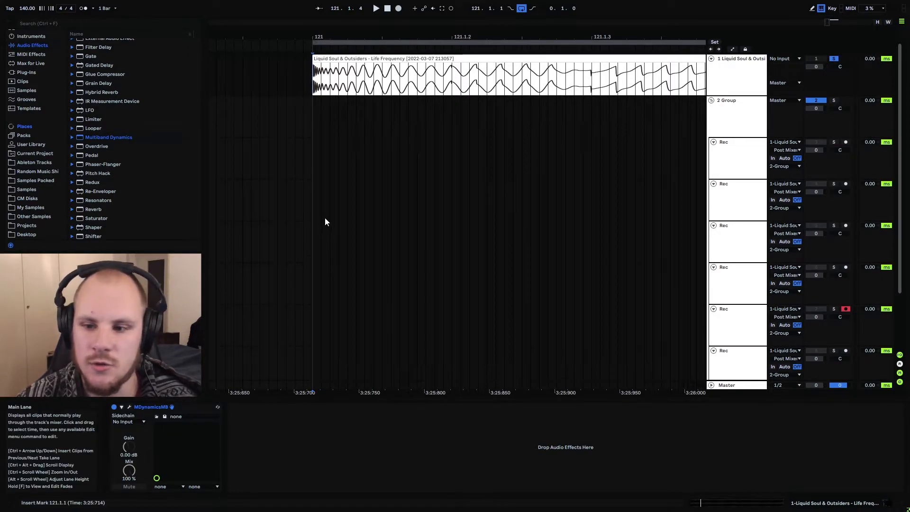
pyautogui.click(740, 237)
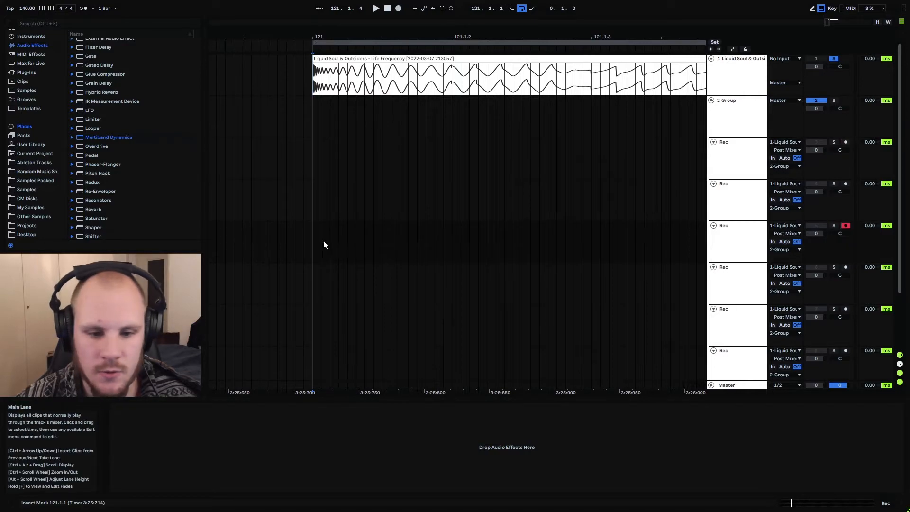
pyautogui.click(398, 8)
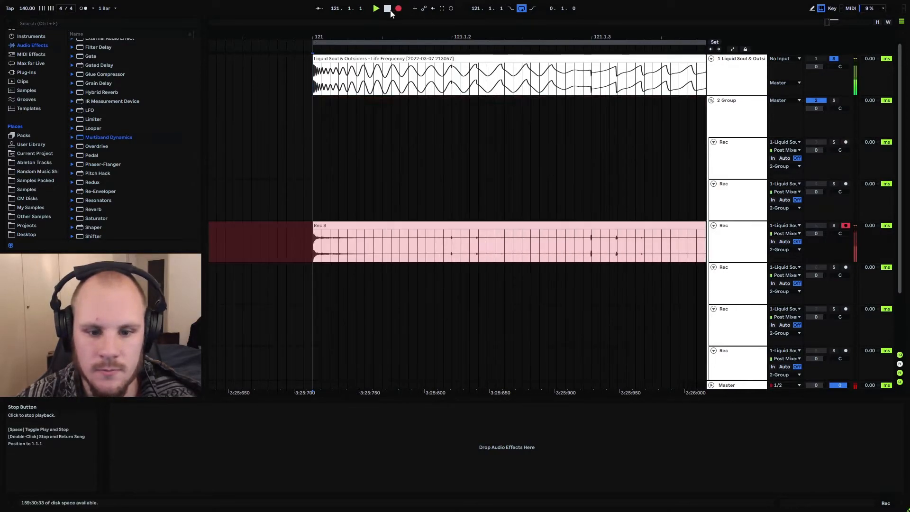
# Examine the recorded high-band clip, highlighting its quiet section up to 121.1.4 and its opening transient at 121.1.1
pyautogui.moveTo(515, 40); pyautogui.dragTo(595, 291)
pyautogui.moveTo(523, 229); pyautogui.dragTo(367, 230)
pyautogui.click(381, 252)
pyautogui.moveTo(442, 247); pyautogui.dragTo(624, 245)
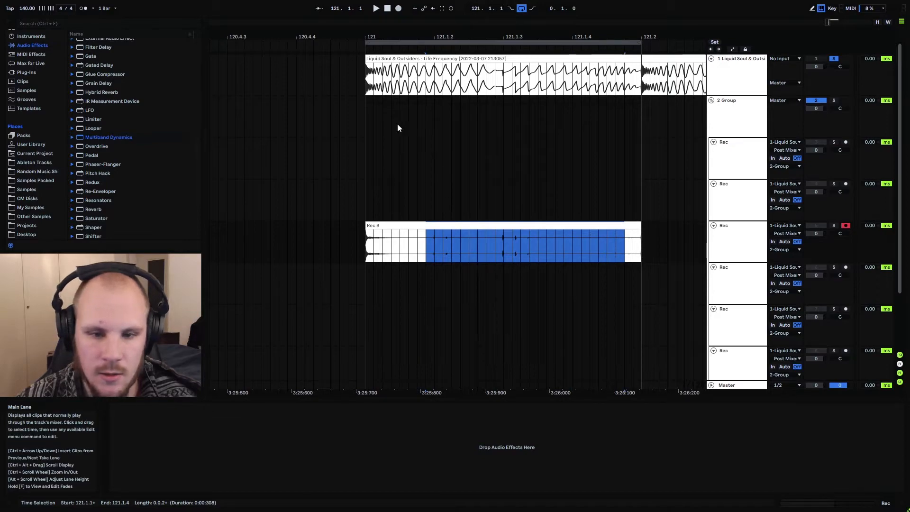
pyautogui.moveTo(398, 38); pyautogui.dragTo(366, 243)
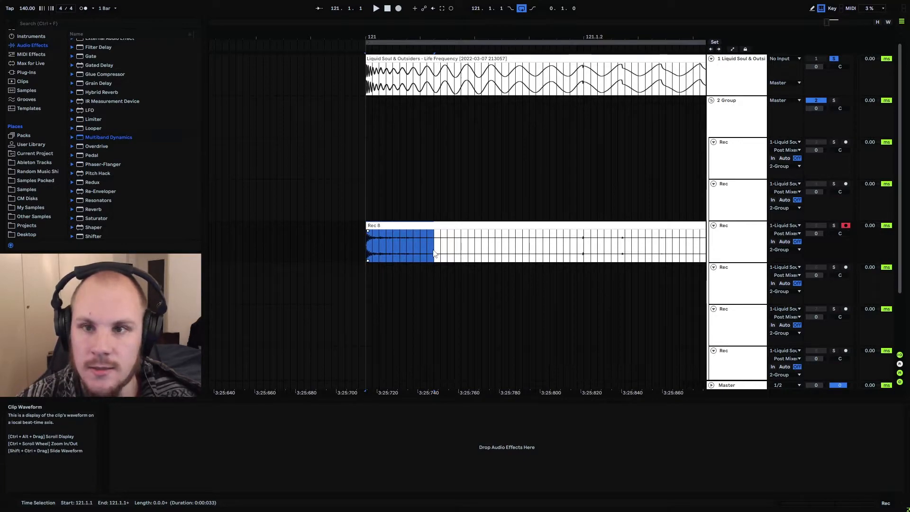
# Reopen MDynamicsMB on track 1, solo band 2 and close the plug-in window
pyautogui.click(744, 89)
pyautogui.click(129, 407)
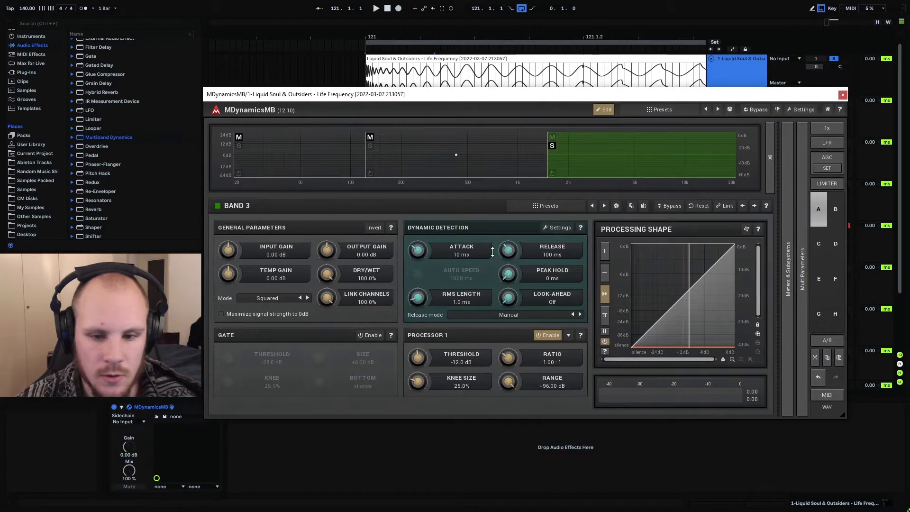
pyautogui.click(384, 148)
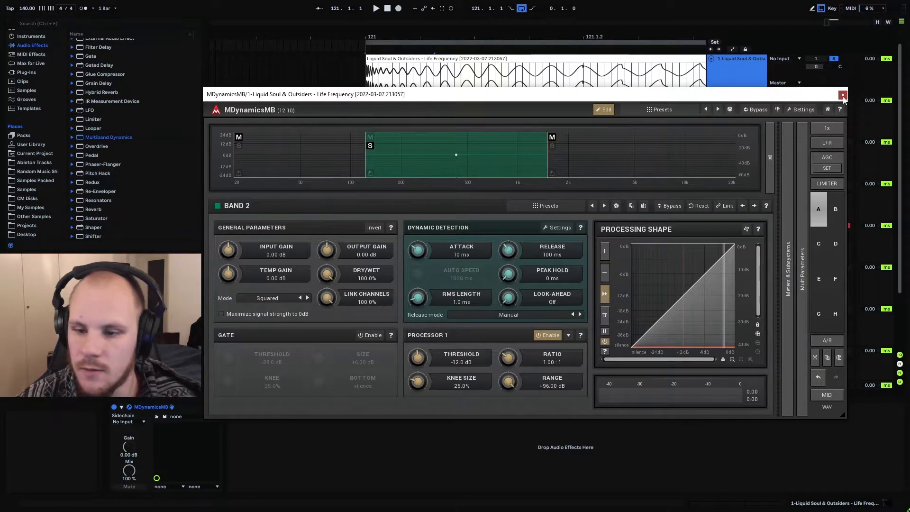
pyautogui.hotkey('ctrl', 'alt', 'p')
# Arm the second Rec track and record the soloed mid band onto it from 121.1.1
pyautogui.click(372, 192)
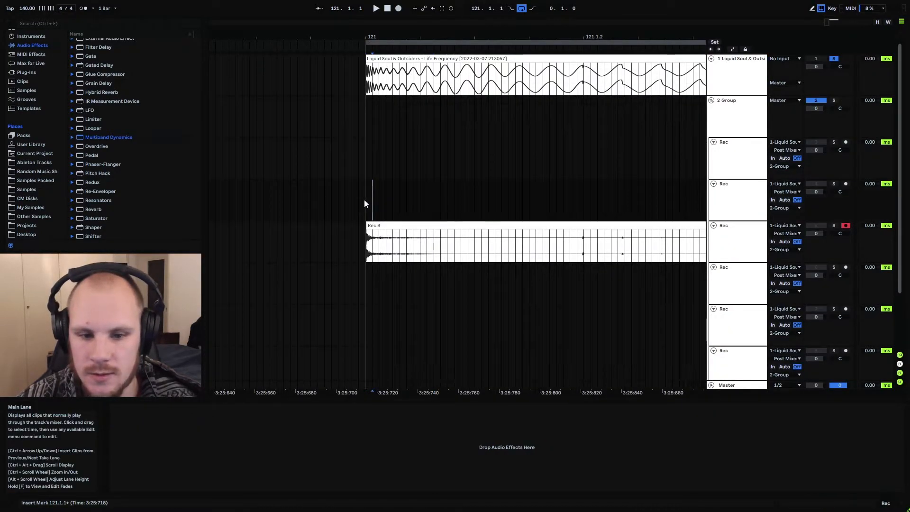
pyautogui.click(361, 204)
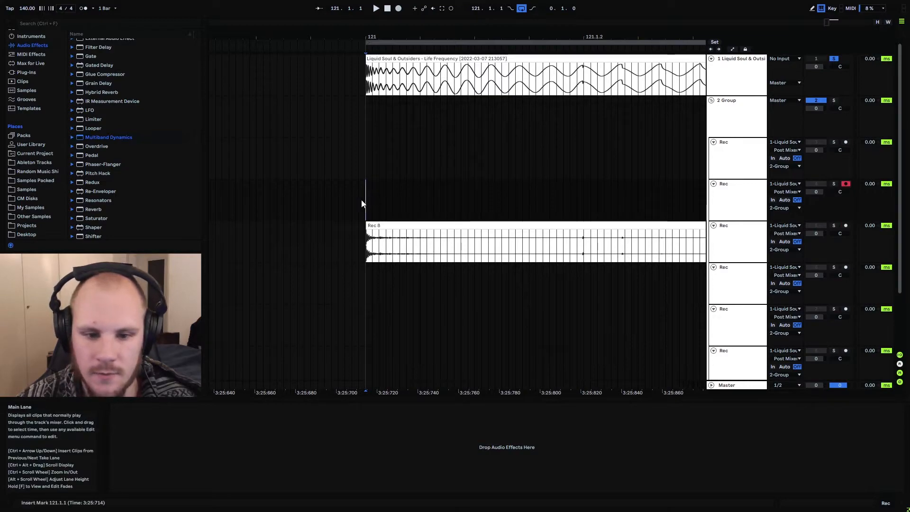
pyautogui.click(398, 8)
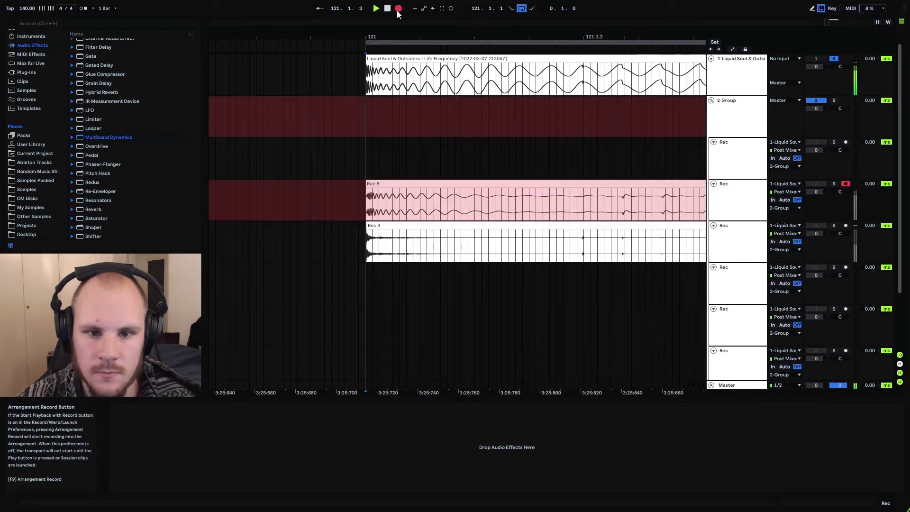
pyautogui.click(387, 10)
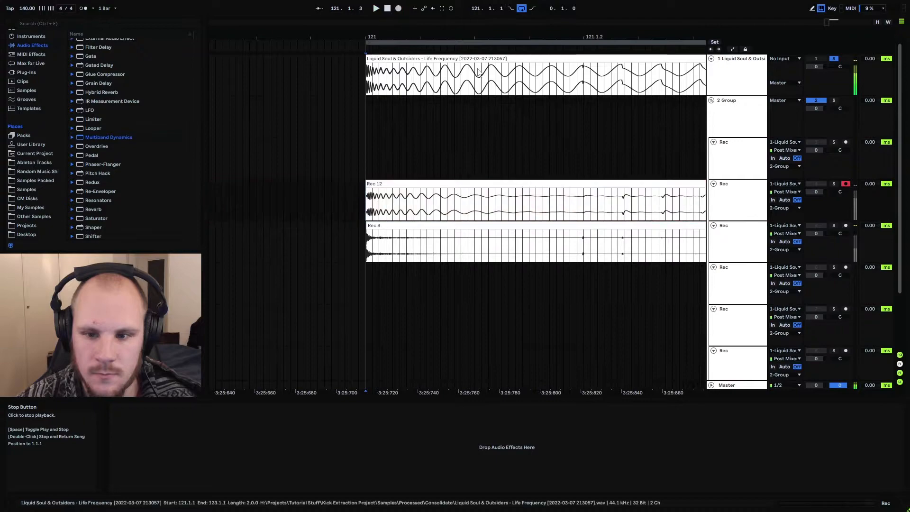
# Extend the Rec 11 mid-band take back to 121.1.1 over Rec 12, and arm the first Rec track with the insert marker at 121.1.1
pyautogui.moveTo(559, 37); pyautogui.dragTo(392, 37)
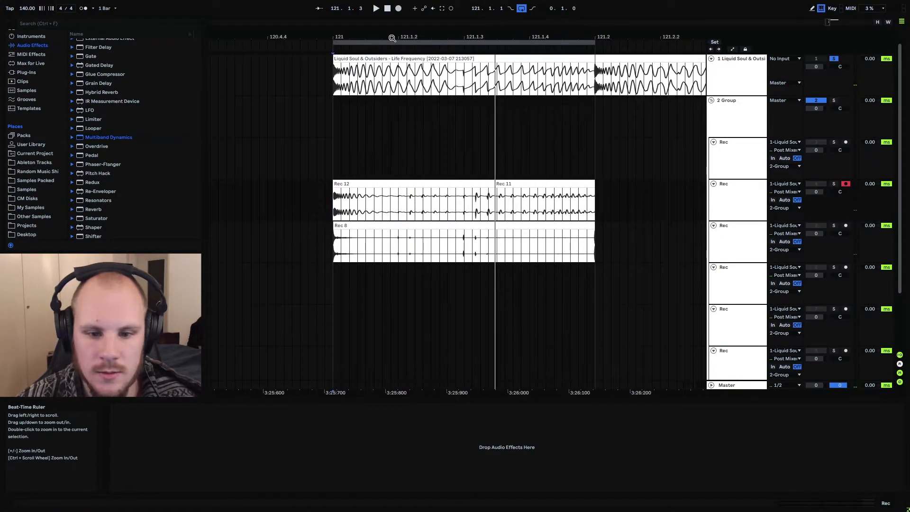
pyautogui.moveTo(496, 187); pyautogui.dragTo(332, 181)
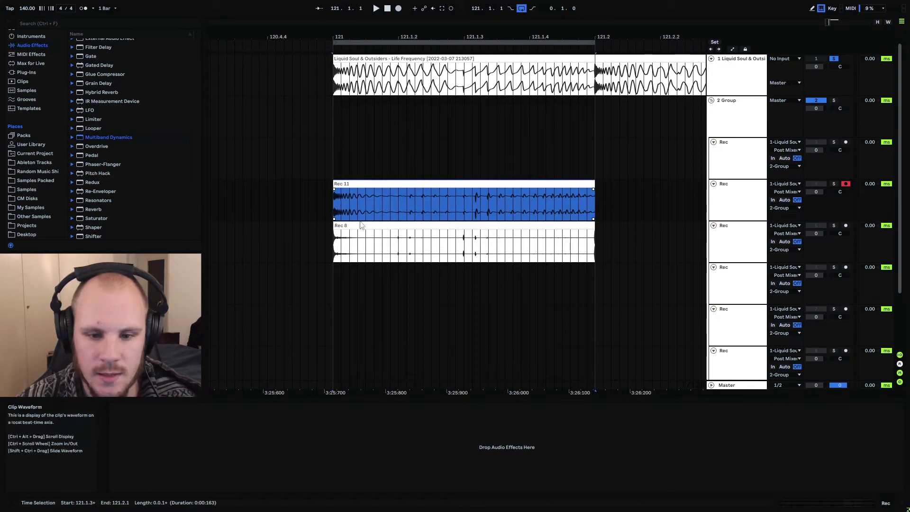
pyautogui.click(726, 161)
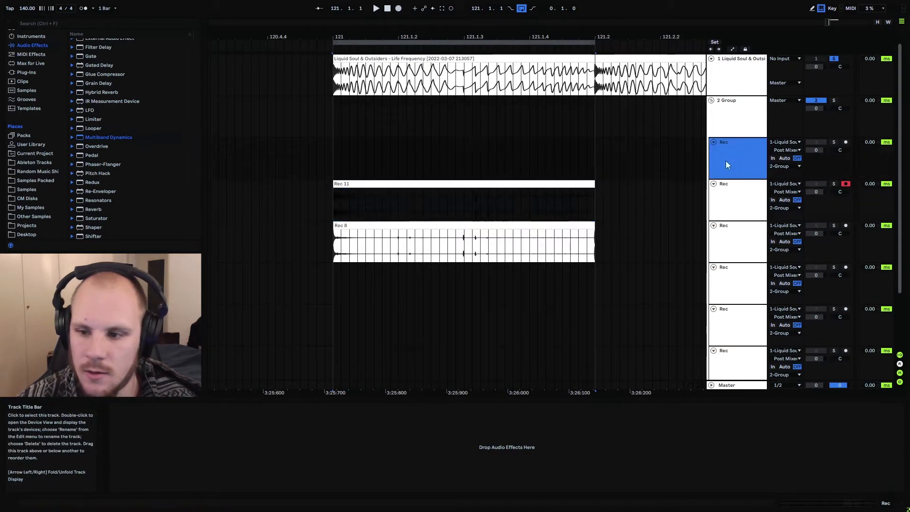
pyautogui.click(370, 153)
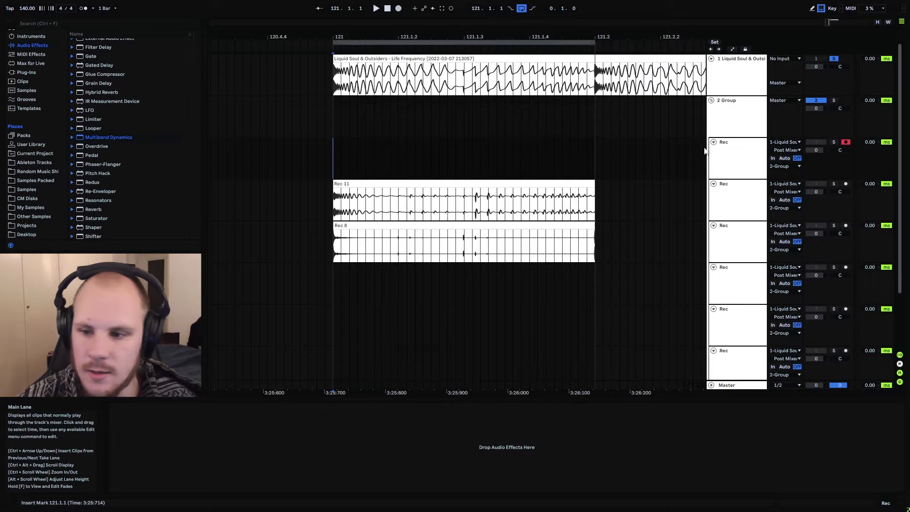
# Reopen MDynamicsMB on track 1, solo band 1 instead of band 2 and close the plug-in window
pyautogui.click(722, 89)
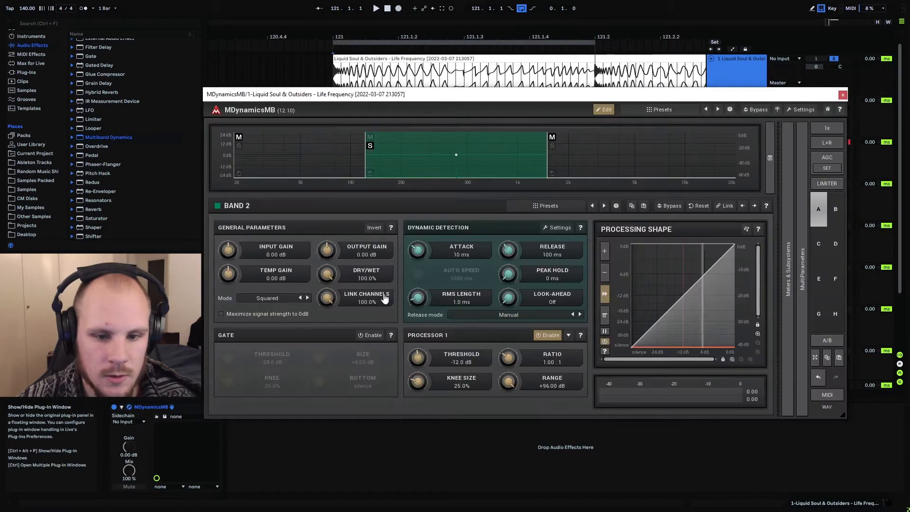
pyautogui.click(129, 406)
pyautogui.click(259, 149)
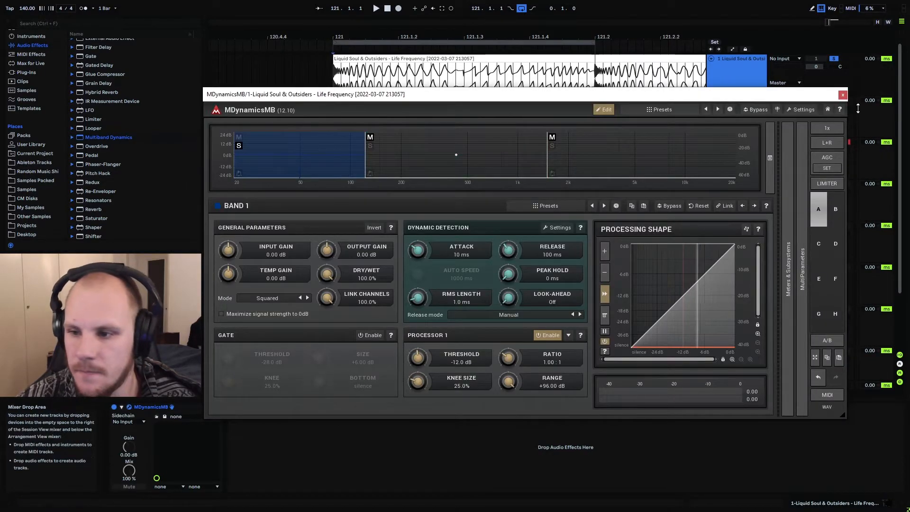
pyautogui.hotkey('ctrl', 'alt', 'p')
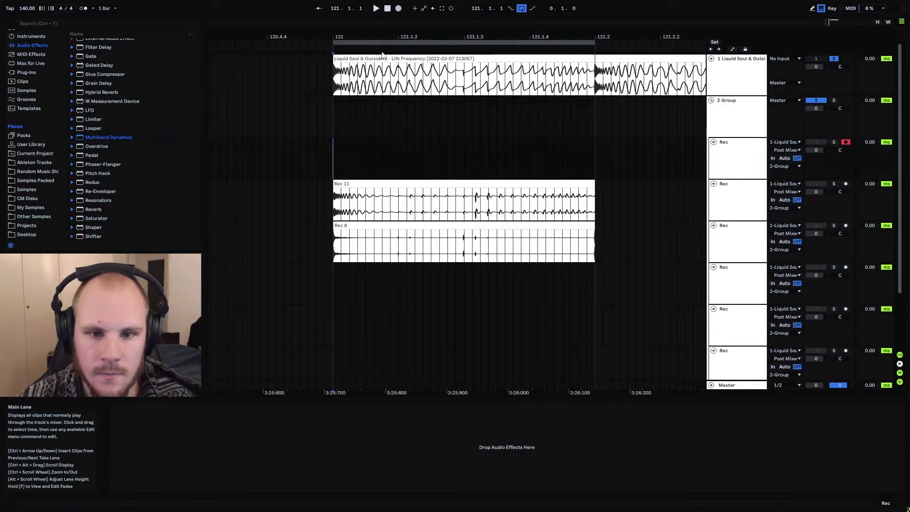
# Record the soloed low band onto the first Rec track and extend the Rec 10 take back to 121.1.1
pyautogui.click(398, 8)
pyautogui.click(388, 8)
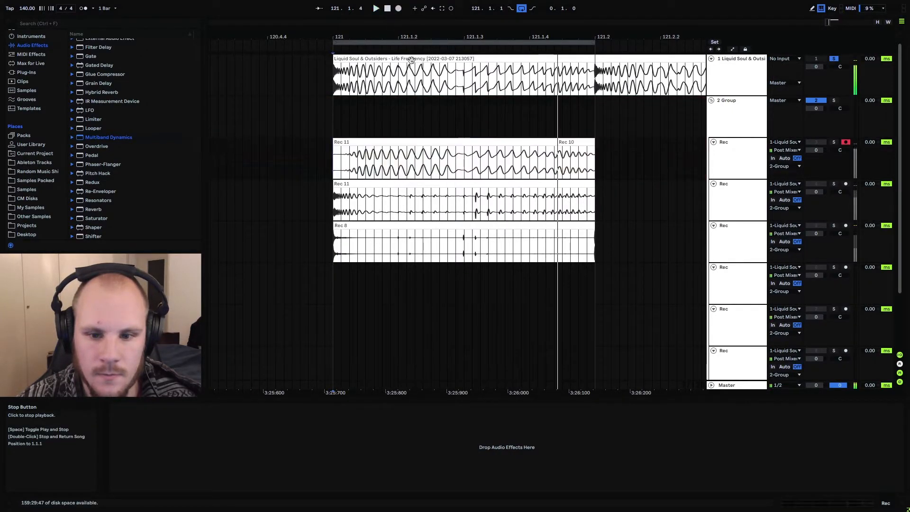
pyautogui.moveTo(387, 135); pyautogui.dragTo(330, 137)
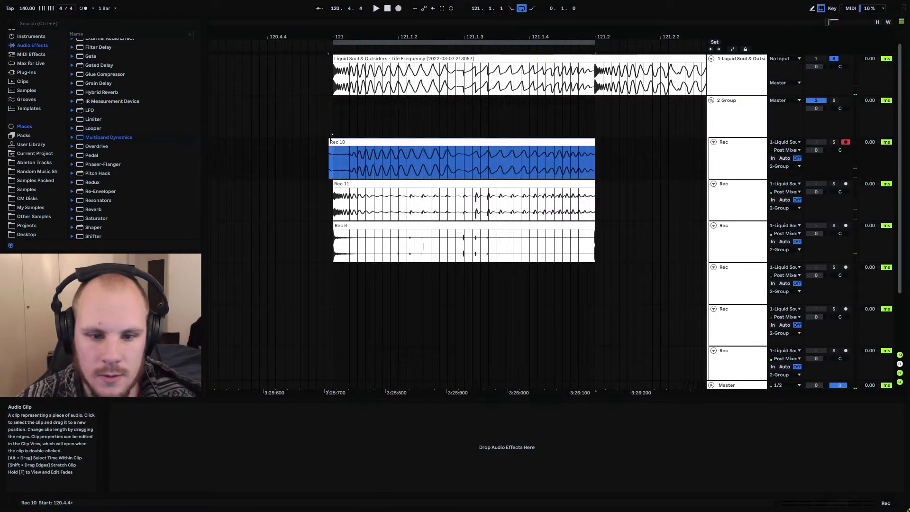
# Compare the section from 121.1.2 to 121.1.3 in the source clip and the recorded low-band clip
pyautogui.click(422, 170)
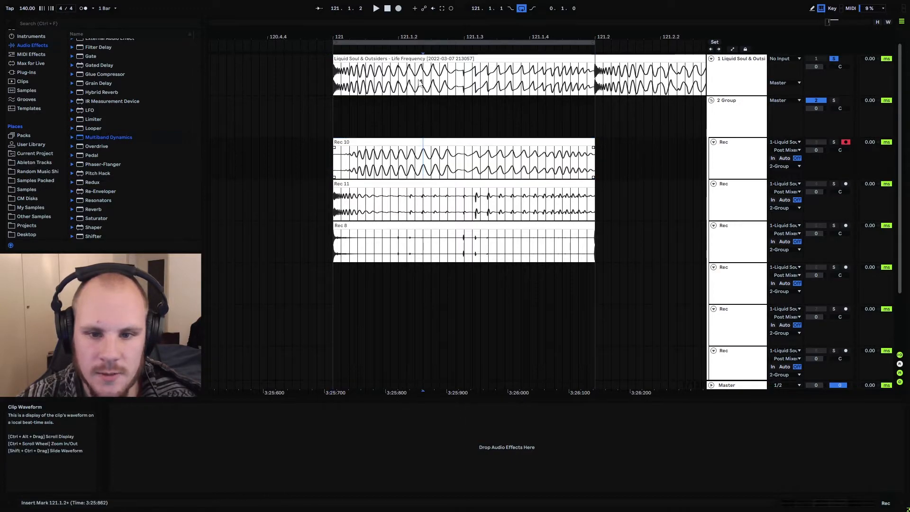
pyautogui.moveTo(397, 73); pyautogui.dragTo(467, 76)
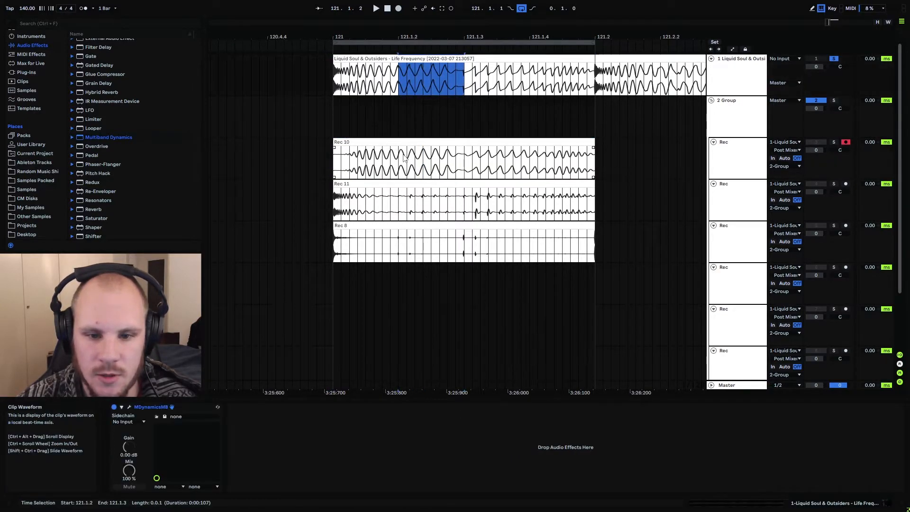
pyautogui.moveTo(398, 161); pyautogui.dragTo(463, 165)
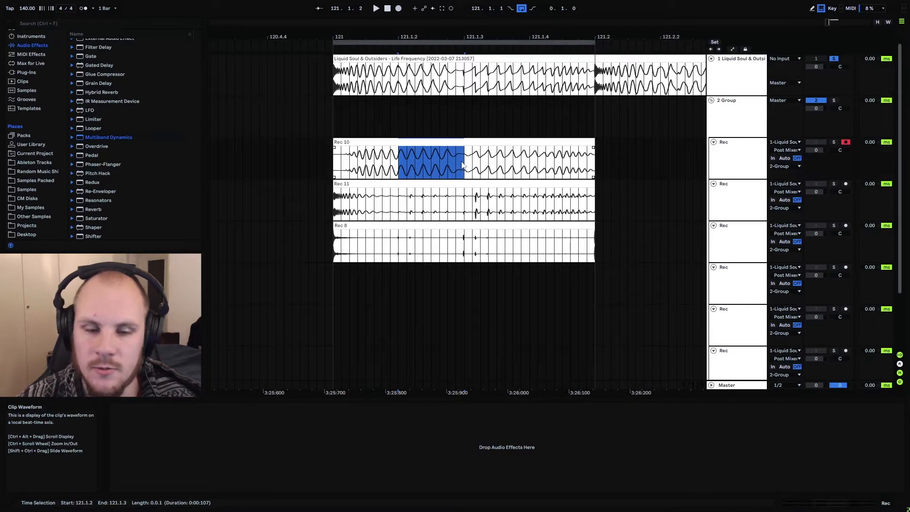
pyautogui.click(465, 162)
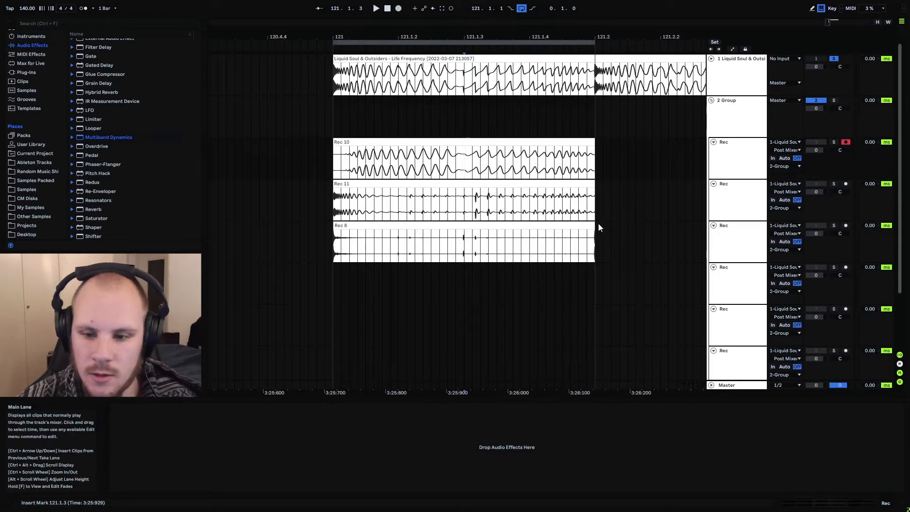
# Trim the high-band clip's end to about midway between 121.1.1 and 121.1.2, and cut off the mid-band clip just before 121.1.2
pyautogui.moveTo(594, 226); pyautogui.dragTo(362, 230)
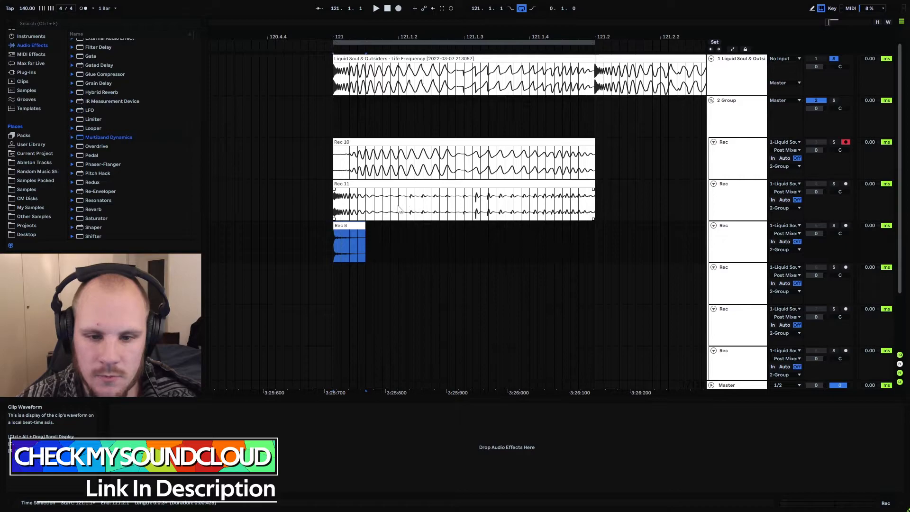
pyautogui.moveTo(398, 37); pyautogui.dragTo(413, 100)
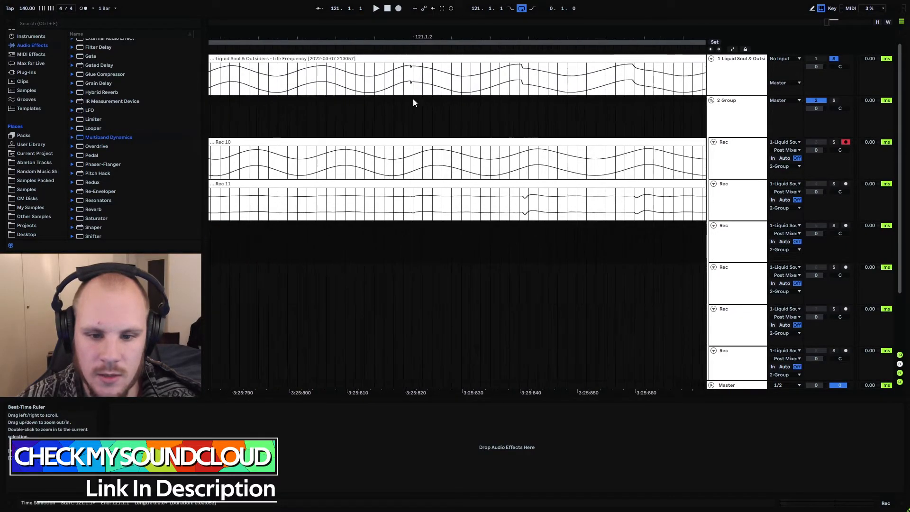
pyautogui.moveTo(403, 201); pyautogui.dragTo(432, 201)
pyautogui.click(405, 202)
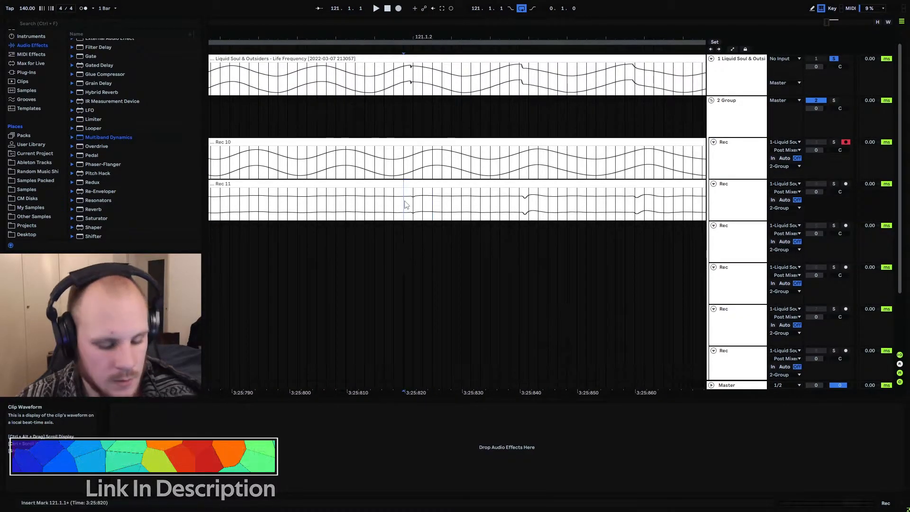
pyautogui.click(406, 183)
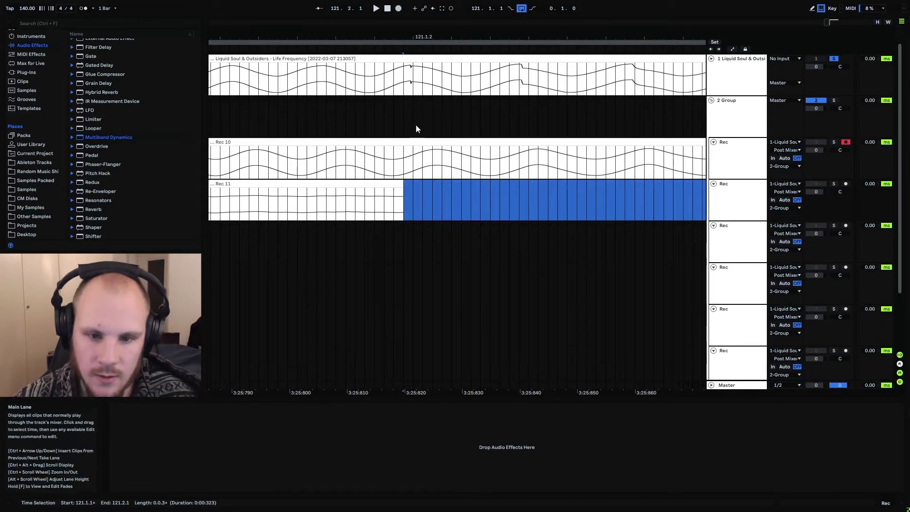
# Split the low-band clip at 121.1.3 and delete everything after that point
pyautogui.moveTo(410, 35); pyautogui.dragTo(649, 166)
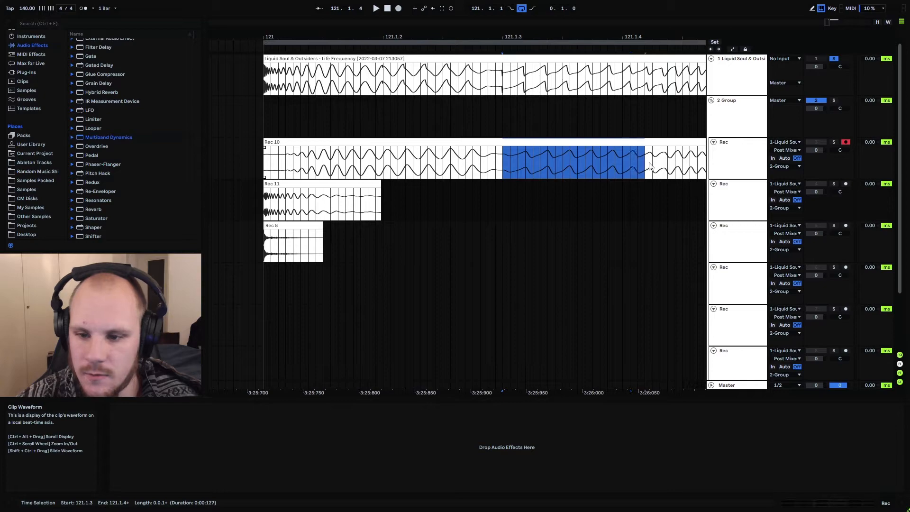
pyautogui.click(502, 161)
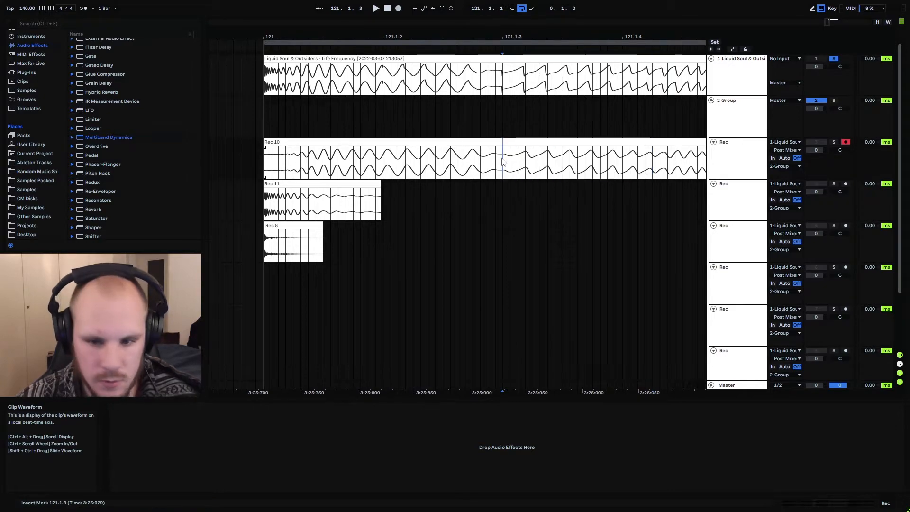
pyautogui.click(527, 142)
pyautogui.press('Delete')
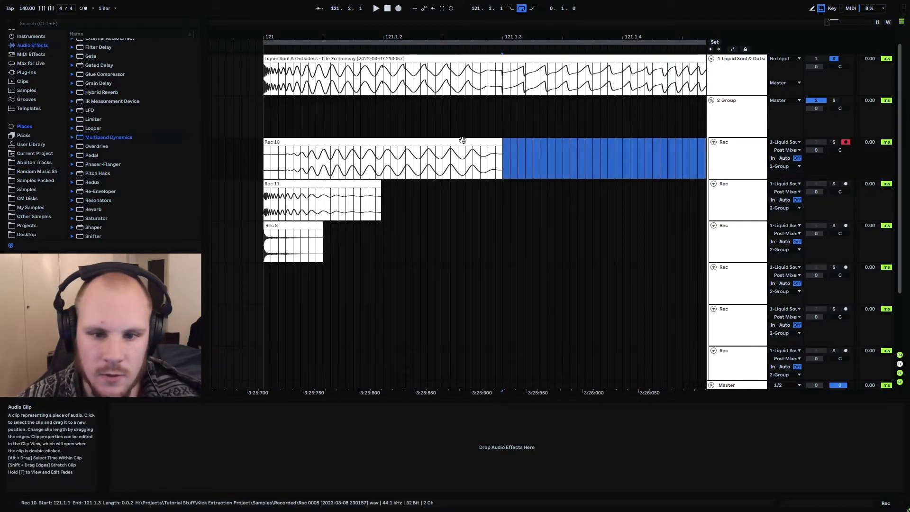
# Solo the second Rec track and play the trimmed mid-band clip from 121.1.1
pyautogui.moveTo(279, 37); pyautogui.dragTo(319, 59)
pyautogui.click(338, 202)
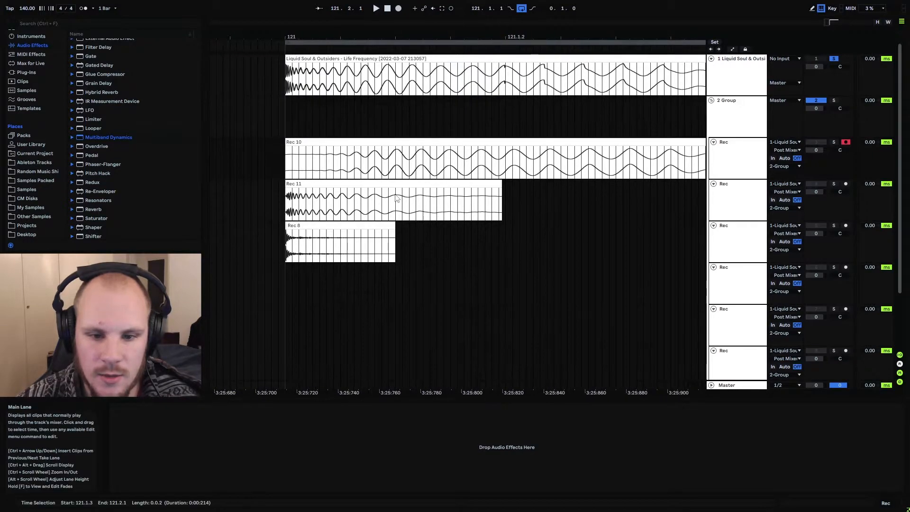
pyautogui.moveTo(377, 203); pyautogui.dragTo(483, 207)
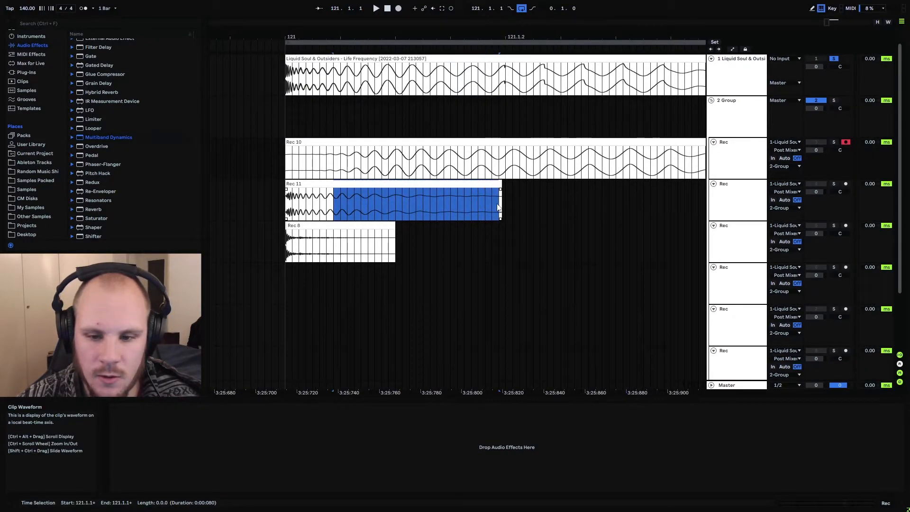
pyautogui.click(466, 184)
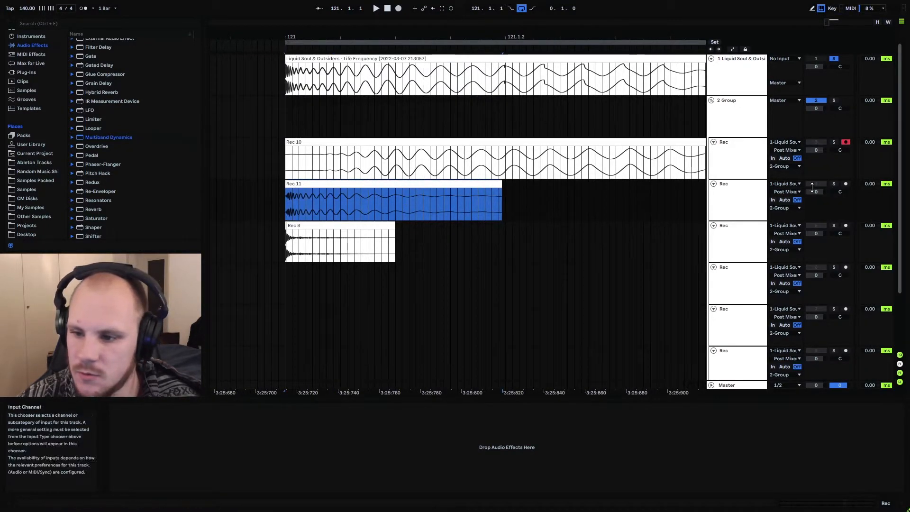
pyautogui.click(833, 185)
pyautogui.click(330, 184)
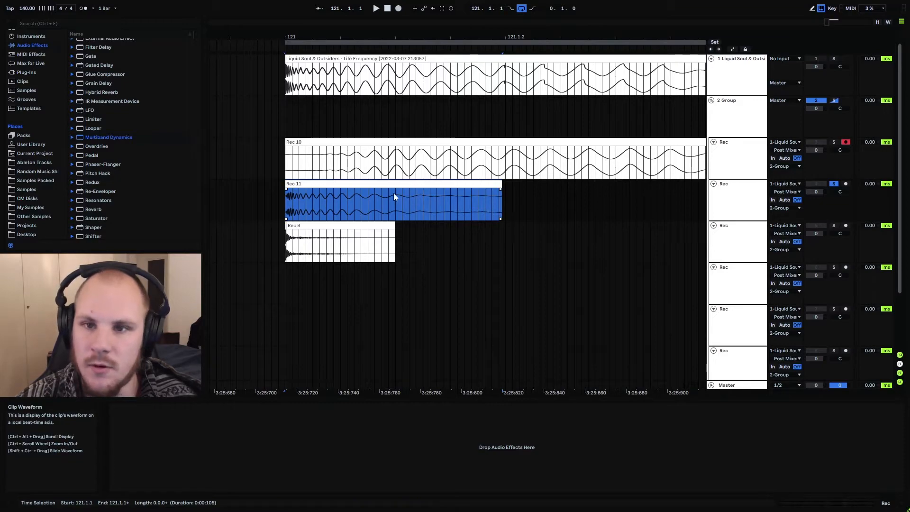
pyautogui.press('space')
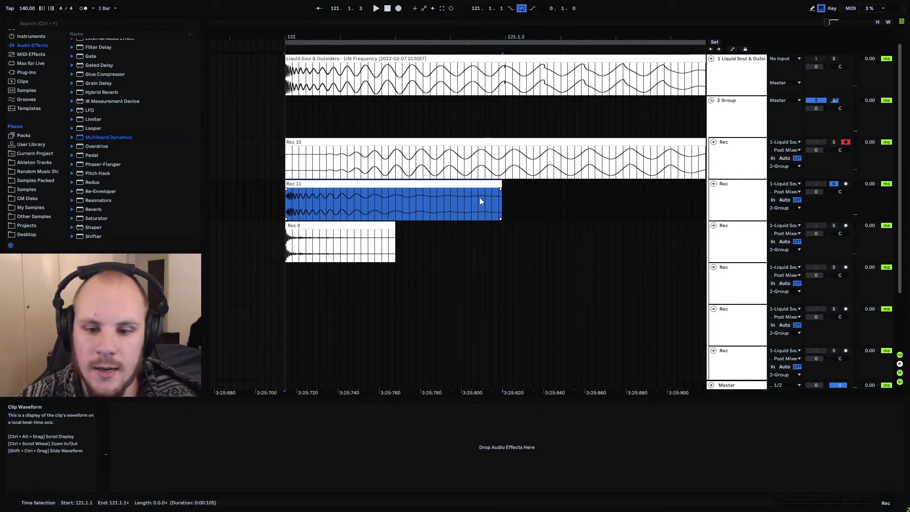
# Shorten the mid-band clip to about 57 ms, add a long curved fade-out starting near its beginning, and play it back
pyautogui.moveTo(501, 186); pyautogui.dragTo(309, 200)
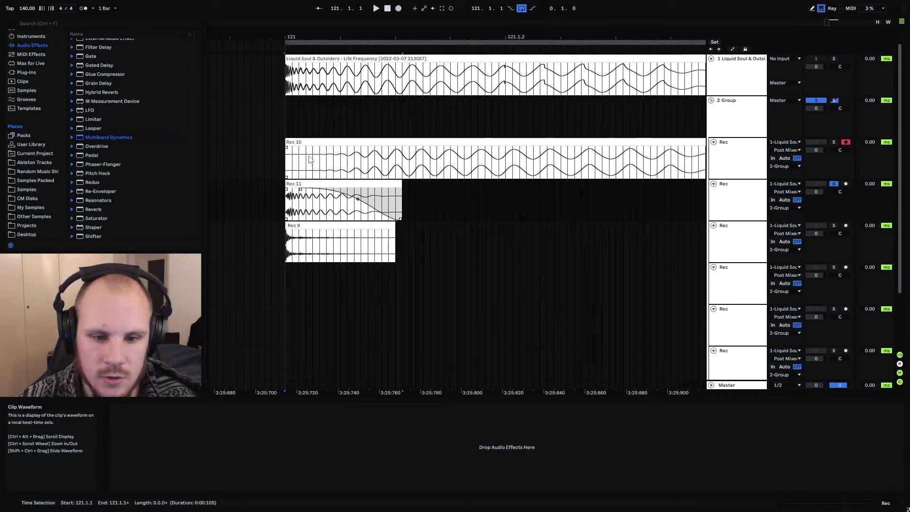
pyautogui.press('space')
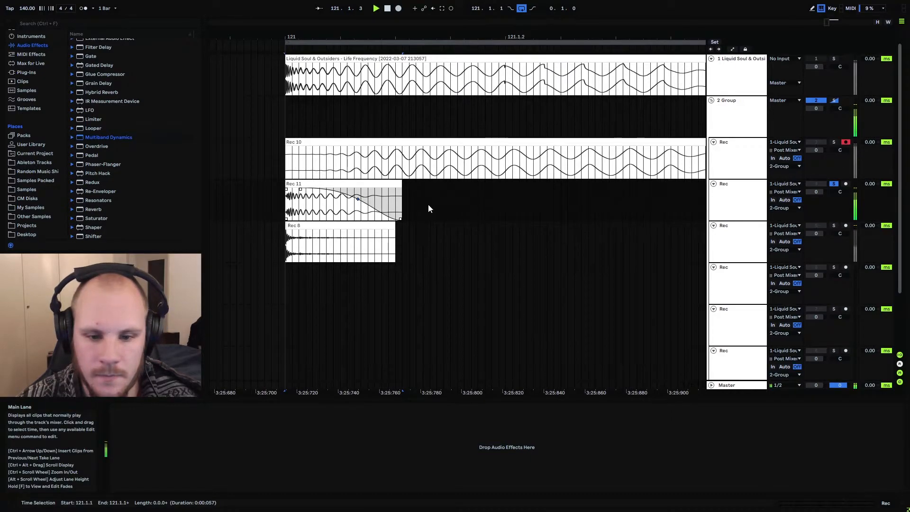
pyautogui.press('space')
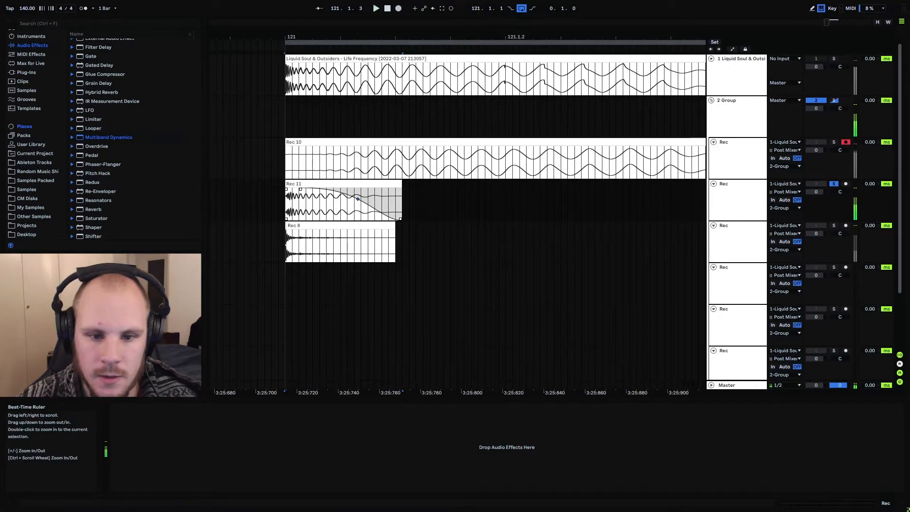
# Increase the first Rec track's height to enlarge the low-band clip's waveform
pyautogui.scroll(-3, 372, 108)
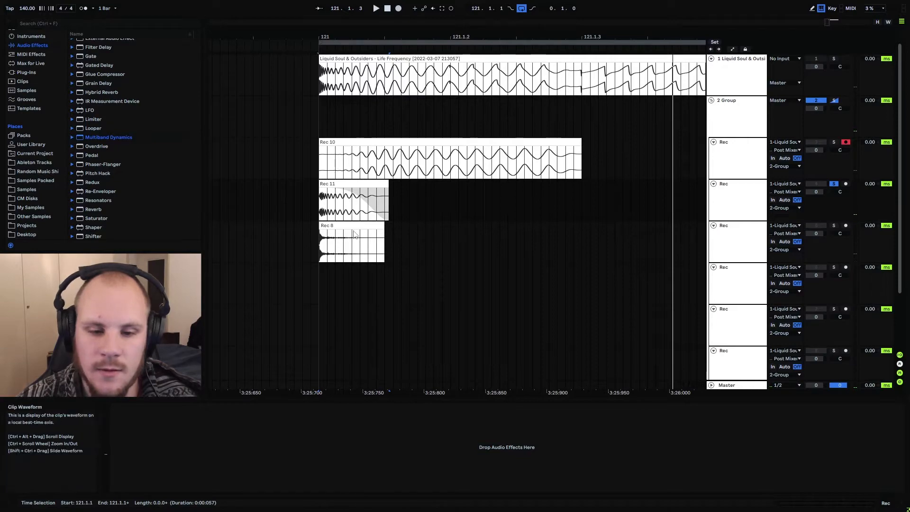
pyautogui.click(535, 154)
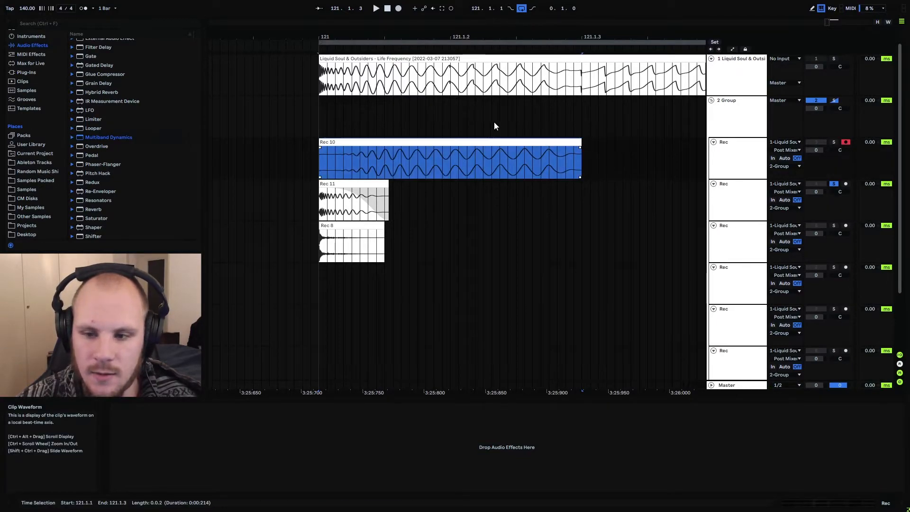
pyautogui.moveTo(736, 175); pyautogui.dragTo(736, 290)
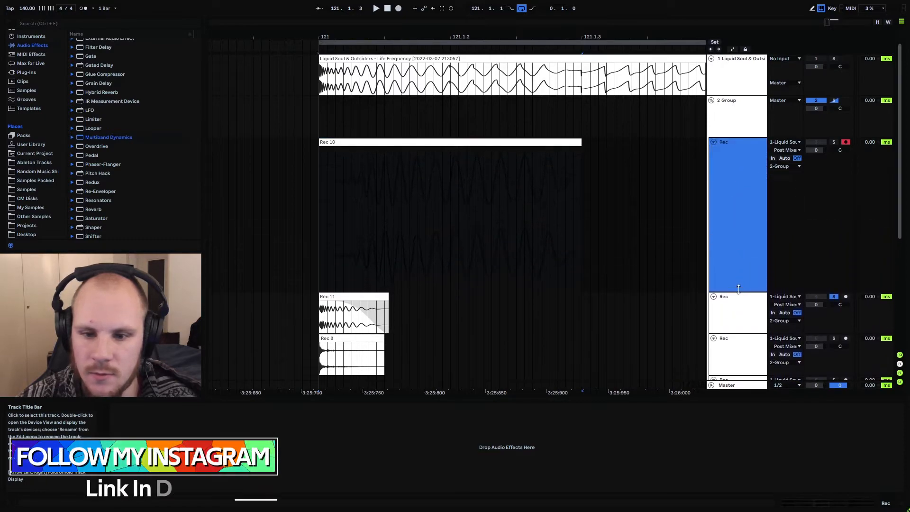
pyautogui.click(655, 244)
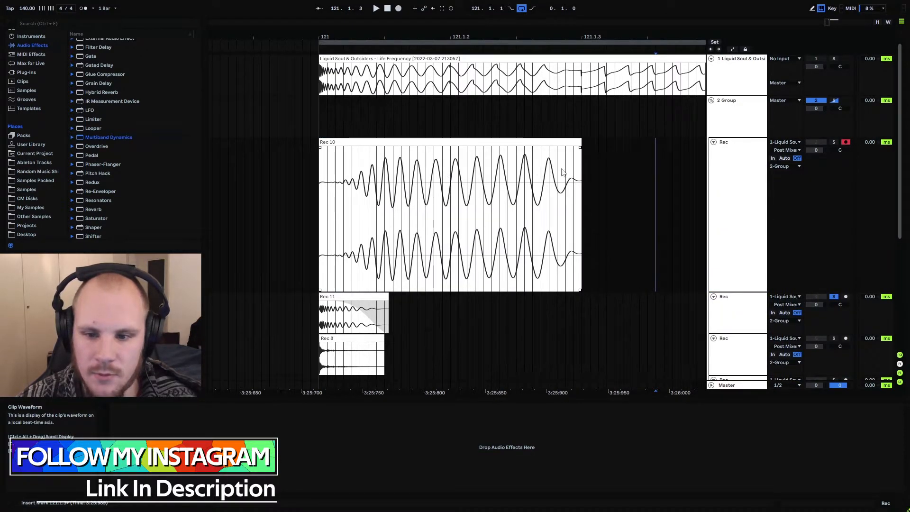
# Add a fade-out to the low-band clip from about 121.1.2 to its end at 121.1.3, bending the curve outward to hold the level longer
pyautogui.moveTo(424, 38)
pyautogui.mouseDown()
pyautogui.moveTo(416, 61)
pyautogui.moveTo(417, 45)
pyautogui.mouseUp()
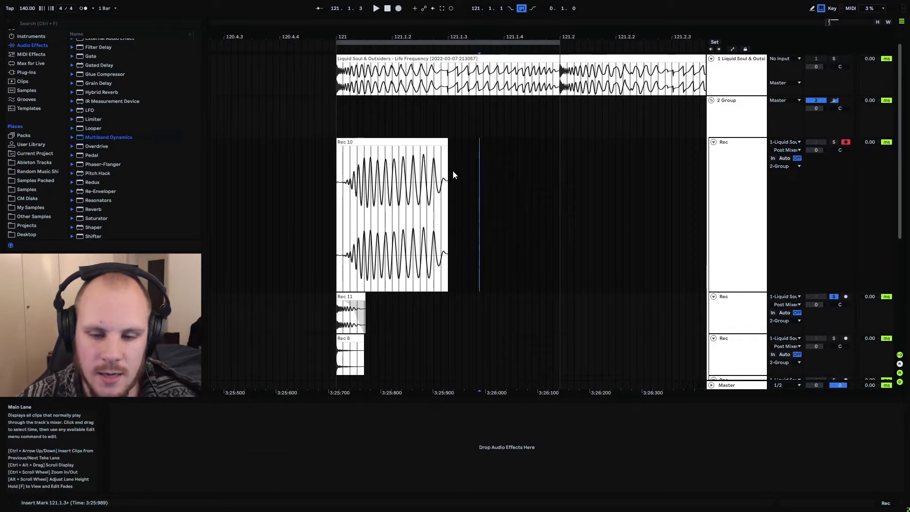
pyautogui.moveTo(446, 148); pyautogui.dragTo(397, 150)
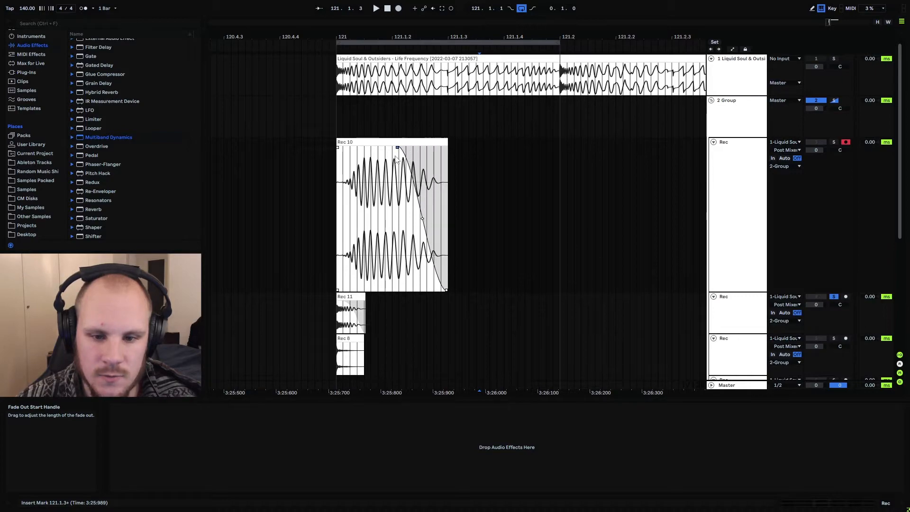
pyautogui.moveTo(423, 218); pyautogui.dragTo(429, 206)
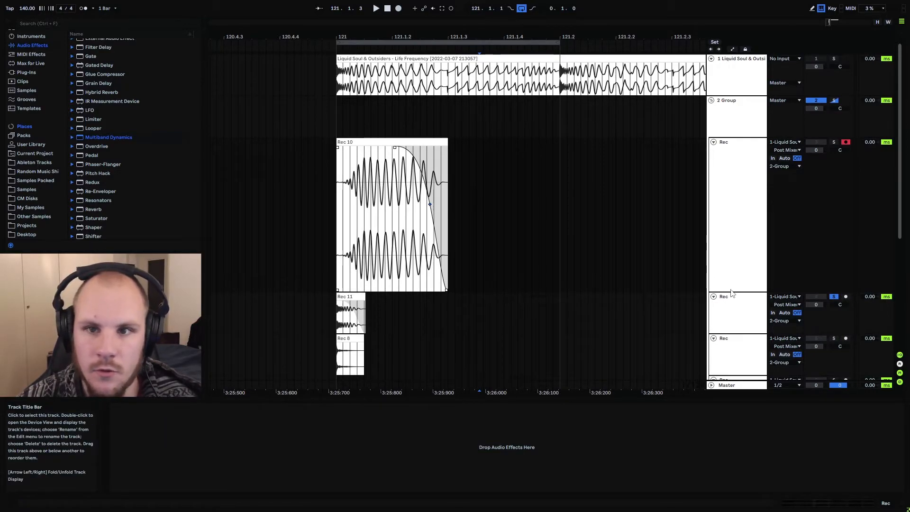
# Play the three trimmed band clips together from 121.1.1 at equal track heights, and highlight Multiband Dynamics among the audio effects
pyautogui.press('h')
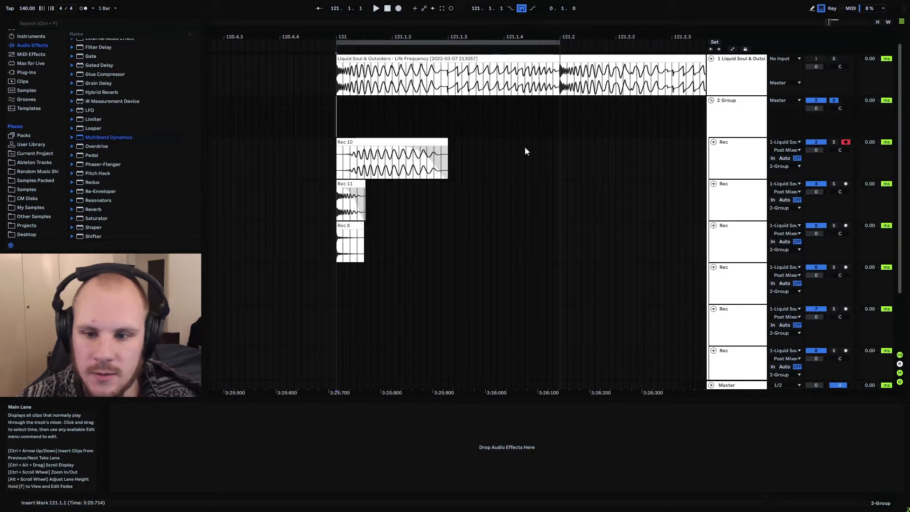
pyautogui.press('space')
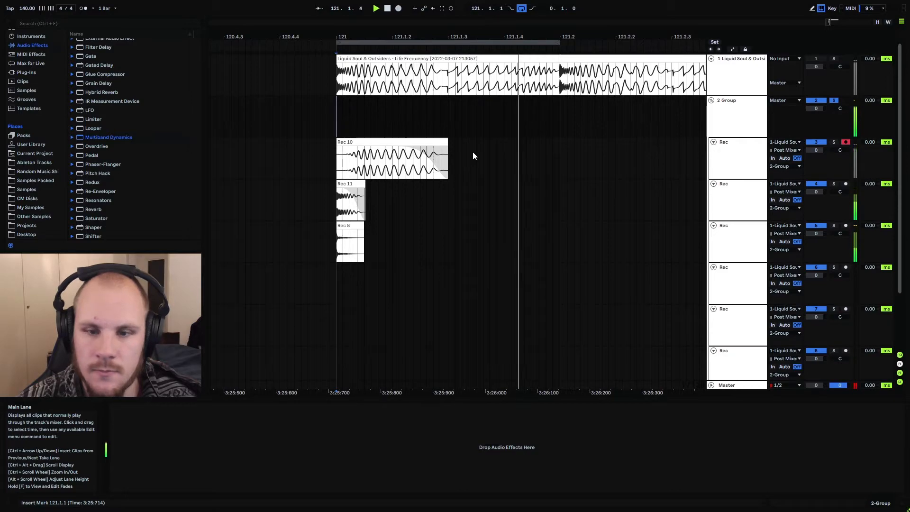
pyautogui.press('space')
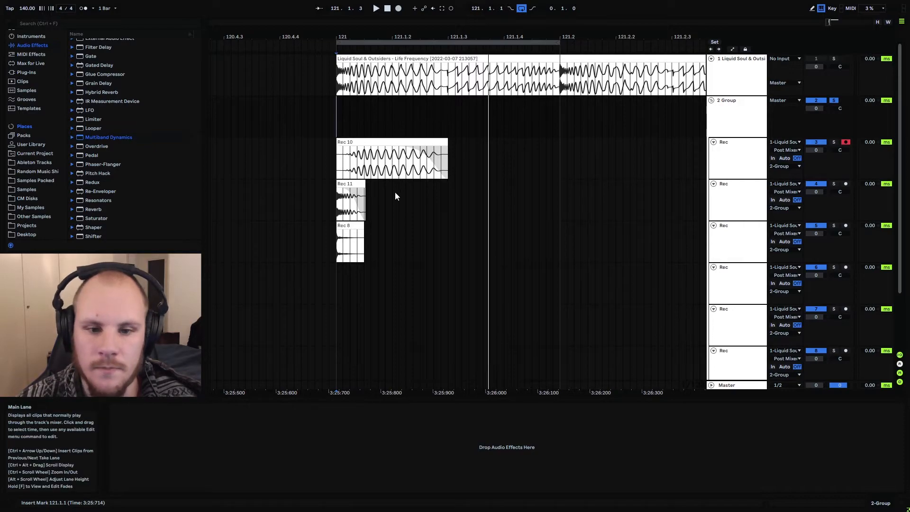
pyautogui.click(99, 137)
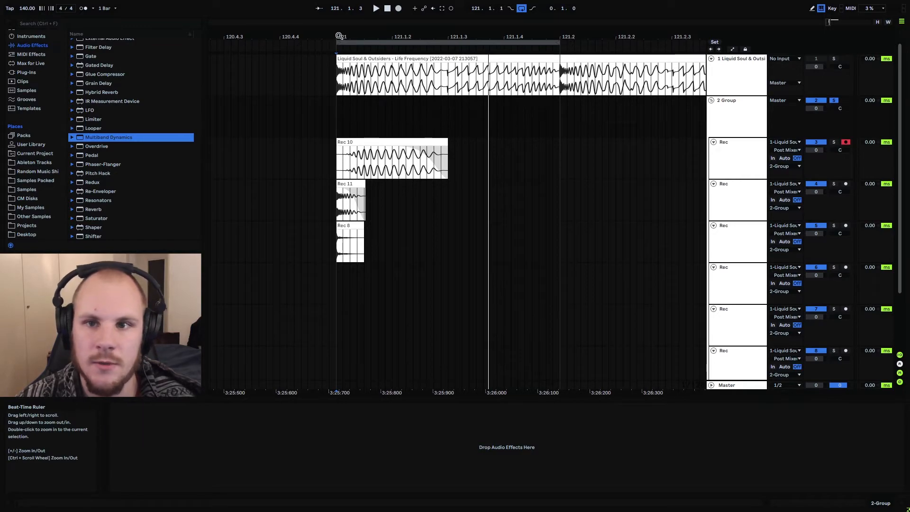
# Examine the exact start of the three band clips at 121.1.1, selecting the gap just before them
pyautogui.moveTo(338, 36); pyautogui.dragTo(341, 182)
pyautogui.moveTo(347, 241); pyautogui.dragTo(310, 150)
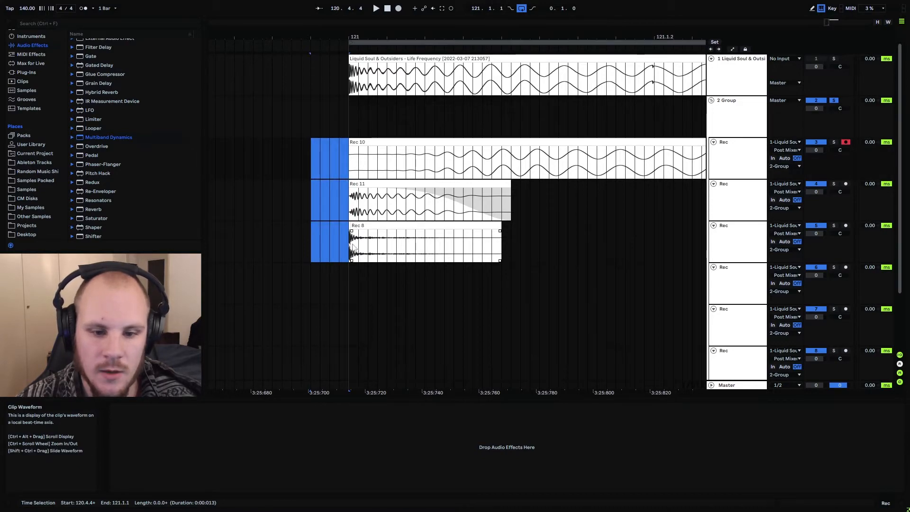
pyautogui.scroll(5, 363, 220)
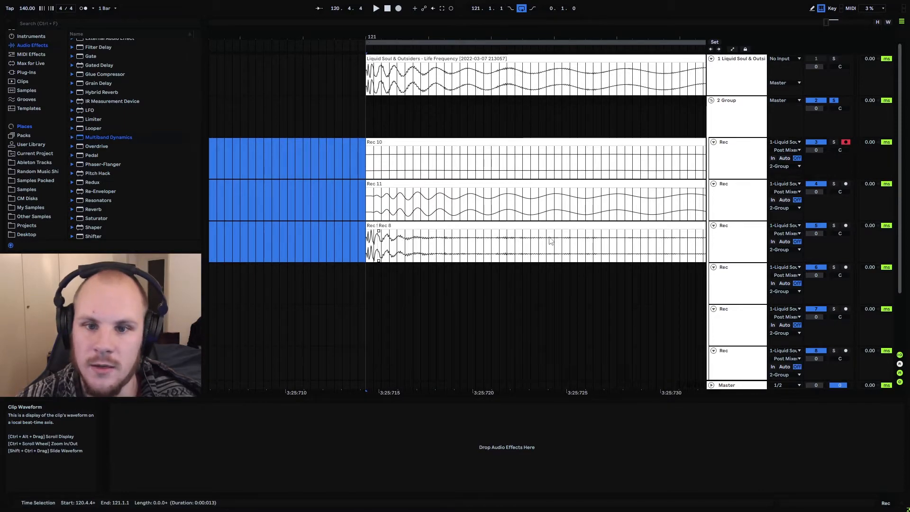
pyautogui.moveTo(367, 239); pyautogui.dragTo(317, 237)
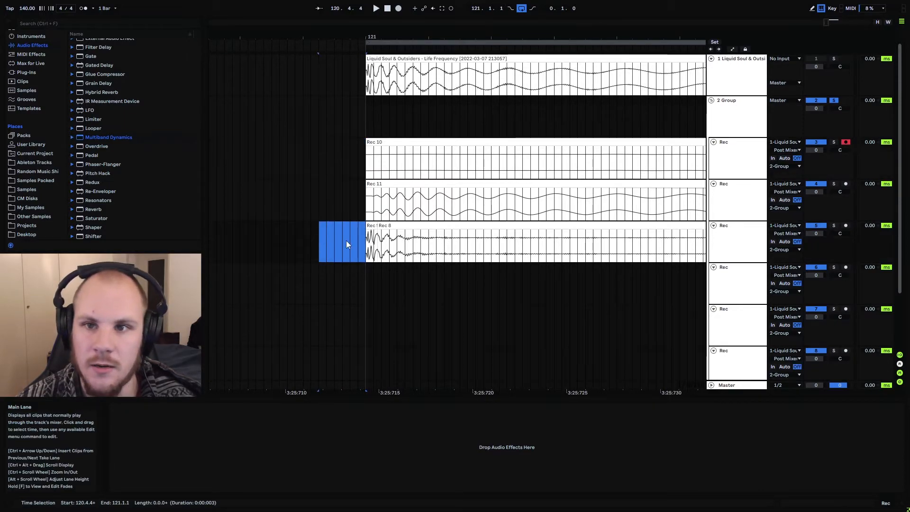
pyautogui.scroll(-10, 375, 241)
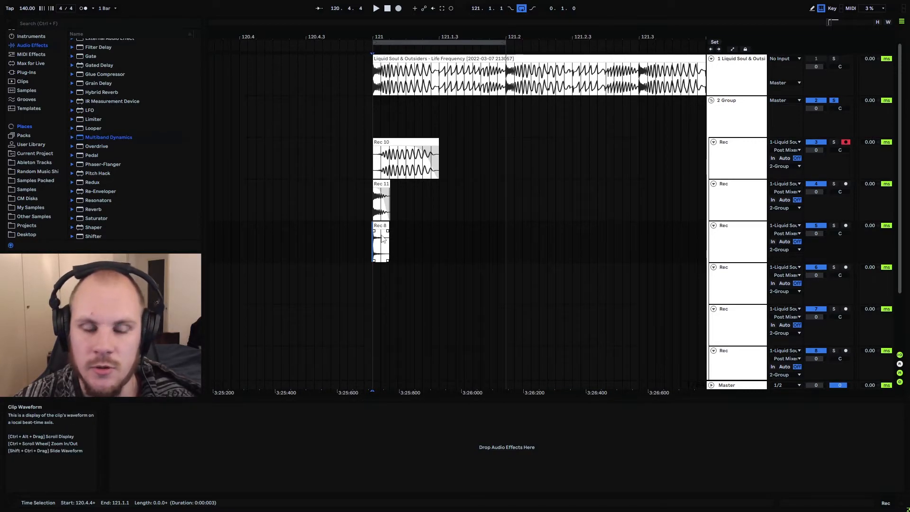
pyautogui.hotkey('ctrl', 'z')
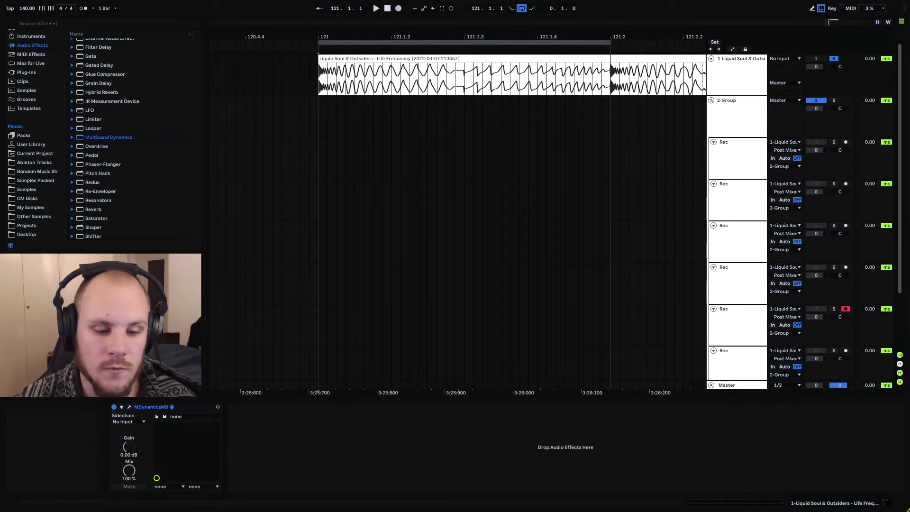
# Open MDynamicsMB on the source track and configure a Linear-phase crossover with five default bands
pyautogui.click(129, 407)
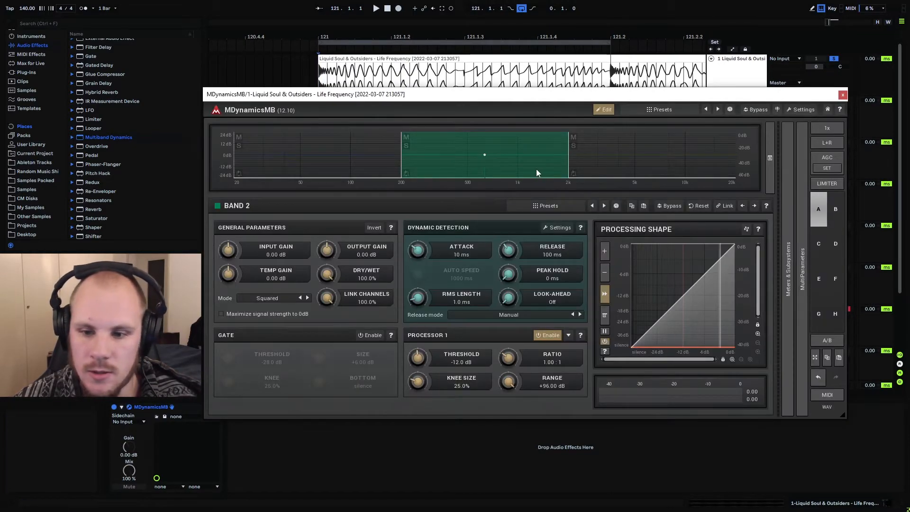
pyautogui.rightClick(536, 169)
pyautogui.click(706, 238)
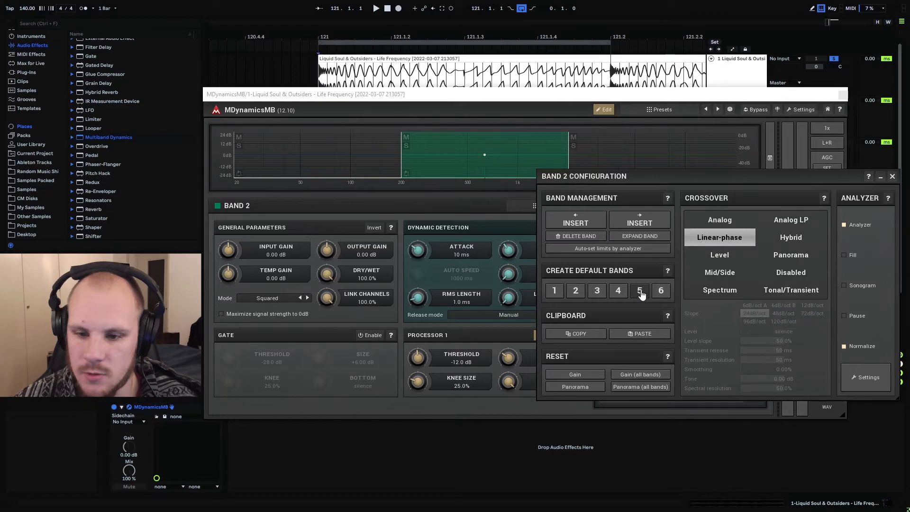
pyautogui.click(640, 290)
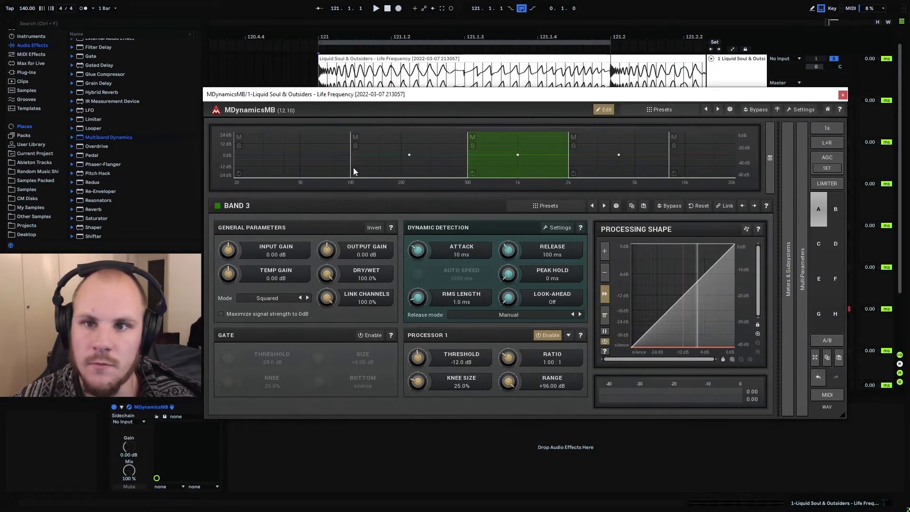
# Play the source track from 121.1.1 with band 1 soloed and set its upper crossover to about 101.5 Hz
pyautogui.moveTo(351, 165); pyautogui.dragTo(344, 165)
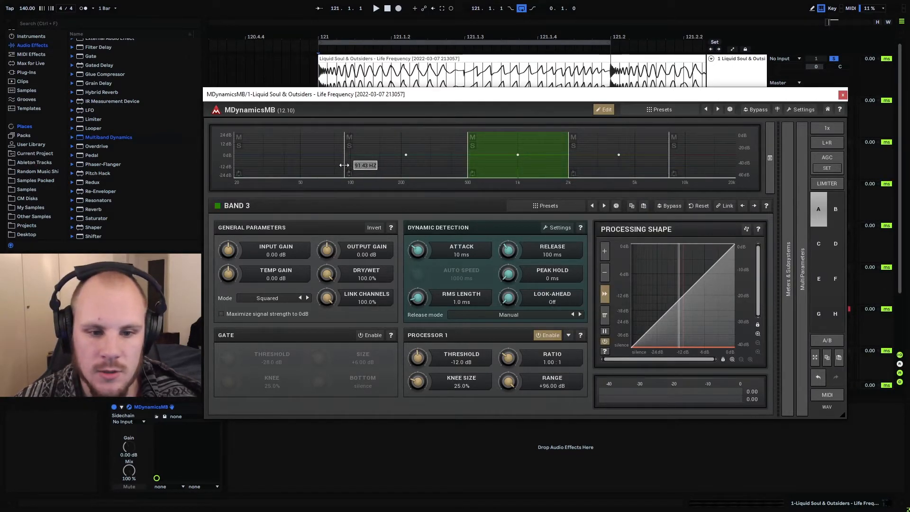
pyautogui.click(312, 90)
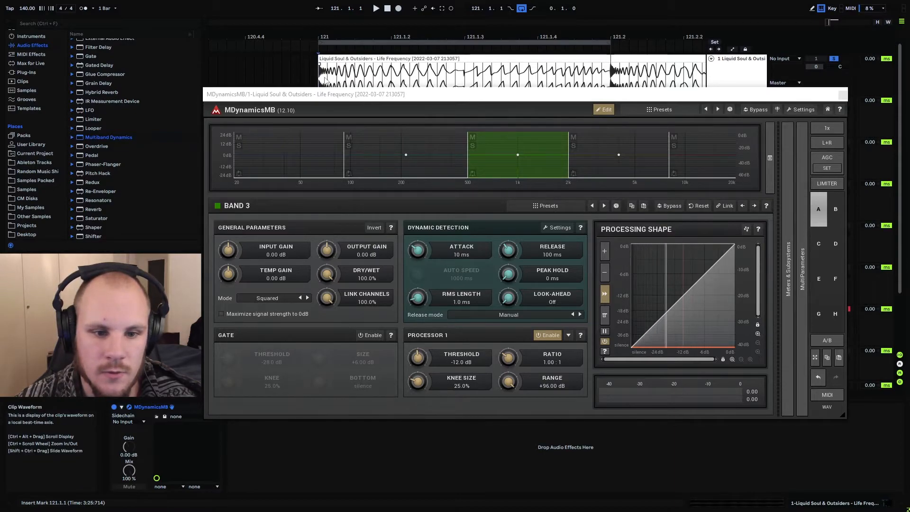
pyautogui.press('space')
pyautogui.click(278, 163)
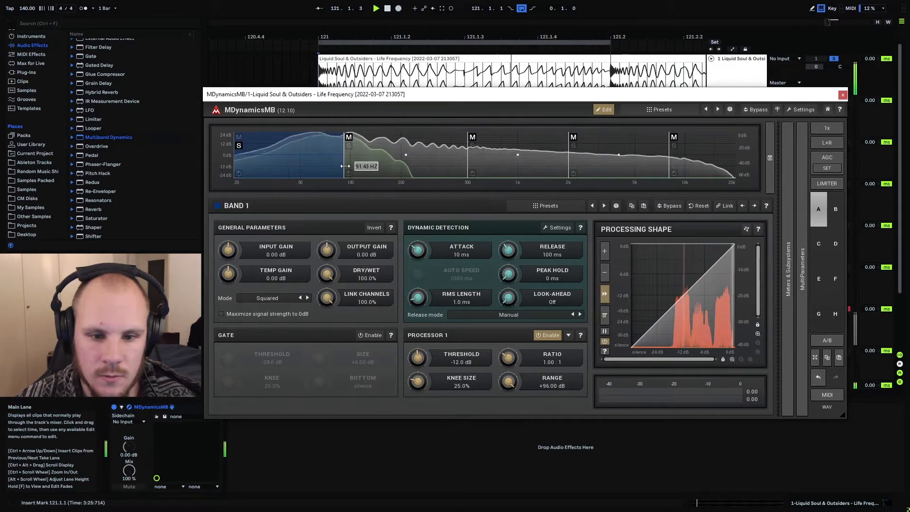
pyautogui.moveTo(345, 166); pyautogui.dragTo(351, 165)
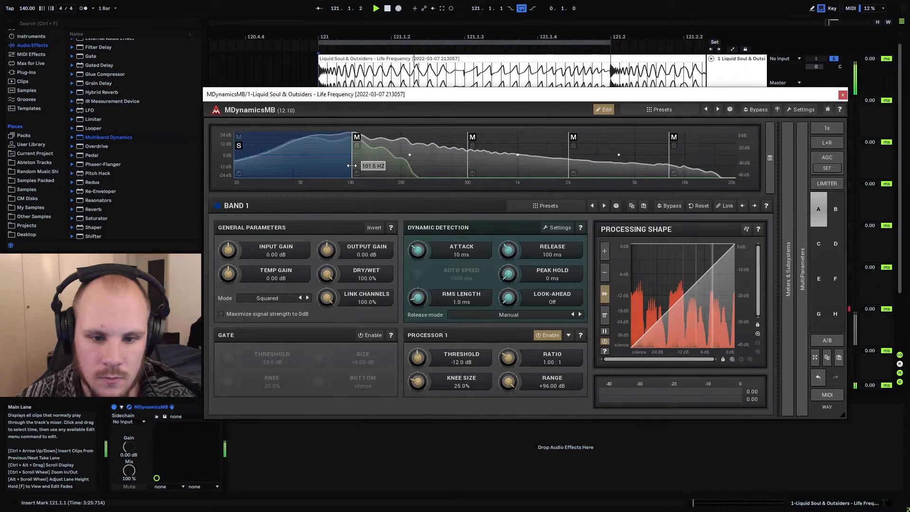
# Lower the band 2/3 crossover to below 400 Hz, solo band 3 and lower its upper crossover to about 1.5 kHz
pyautogui.moveTo(467, 163)
pyautogui.mouseDown()
pyautogui.moveTo(460, 164)
pyautogui.moveTo(488, 163)
pyautogui.moveTo(449, 163)
pyautogui.mouseUp()
pyautogui.click(470, 151)
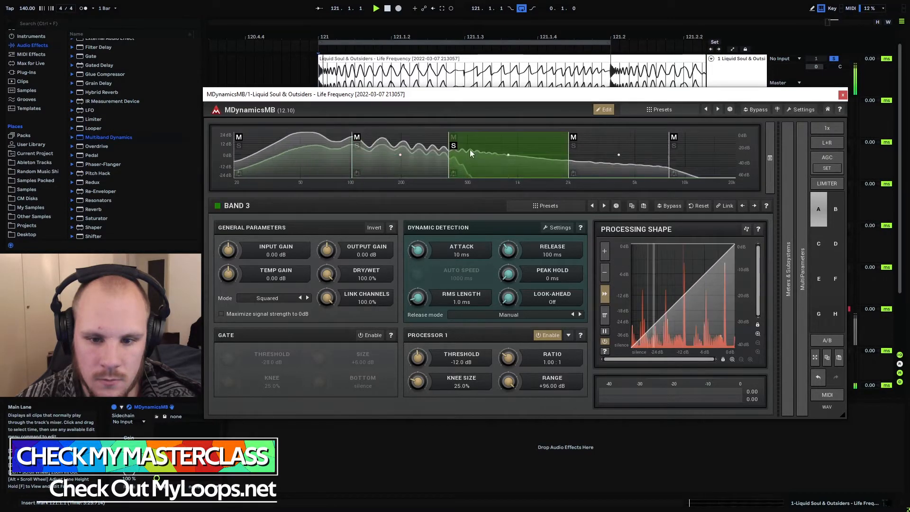
pyautogui.moveTo(573, 166); pyautogui.dragTo(546, 166)
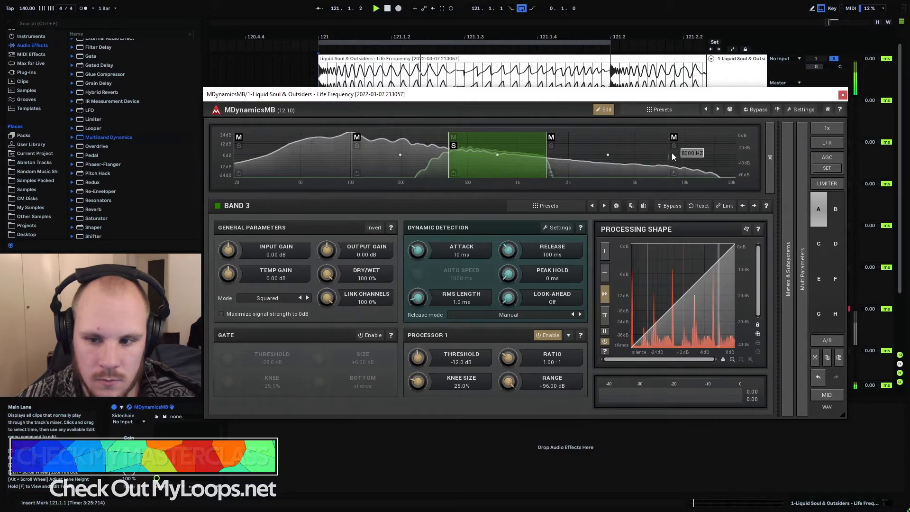
# Solo band 4 and lower its upper crossover to 4700 Hz, then audition band 5 on its own
pyautogui.click(658, 164)
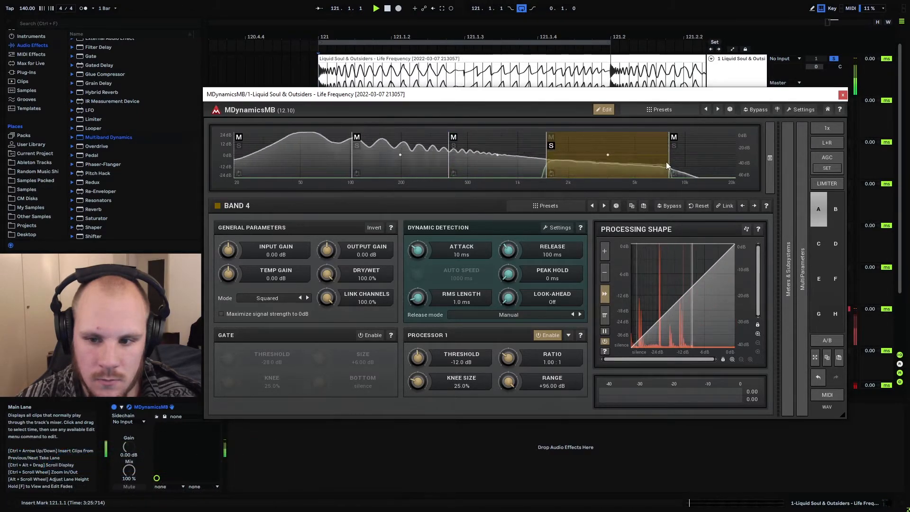
pyautogui.moveTo(666, 166); pyautogui.dragTo(630, 167)
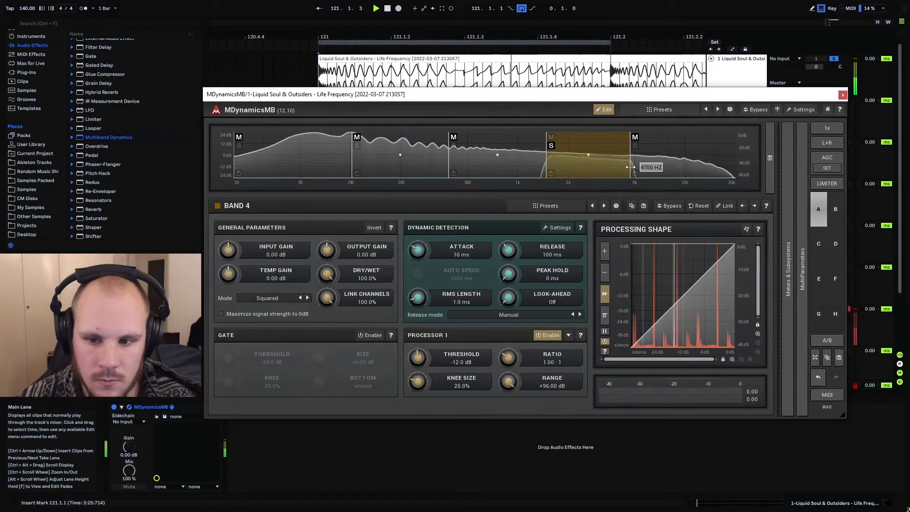
pyautogui.click(638, 164)
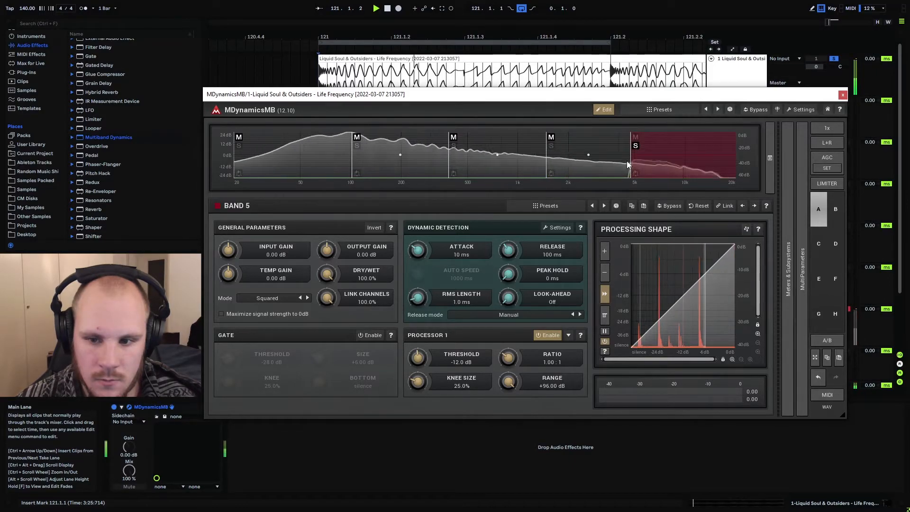
pyautogui.click(634, 147)
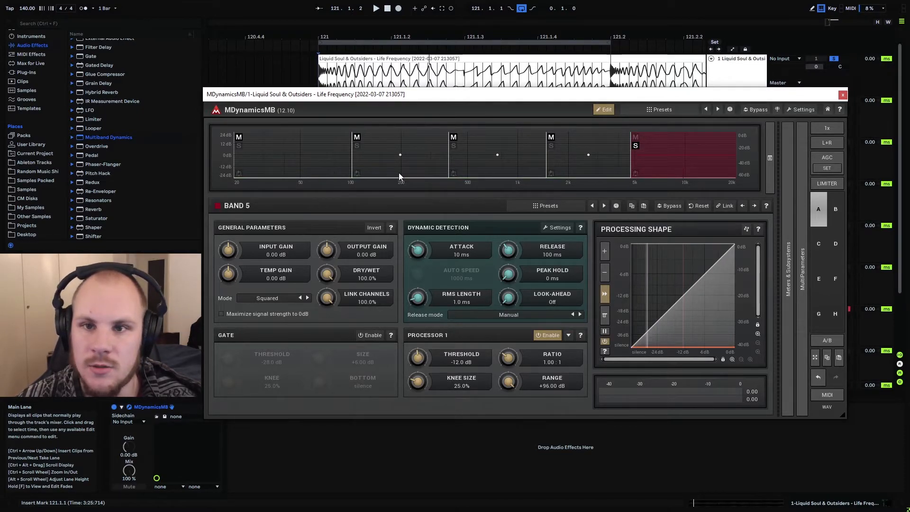
# Solo band 2 and play it back while setting its upper crossover to about 376.6 Hz
pyautogui.click(357, 145)
pyautogui.press('space')
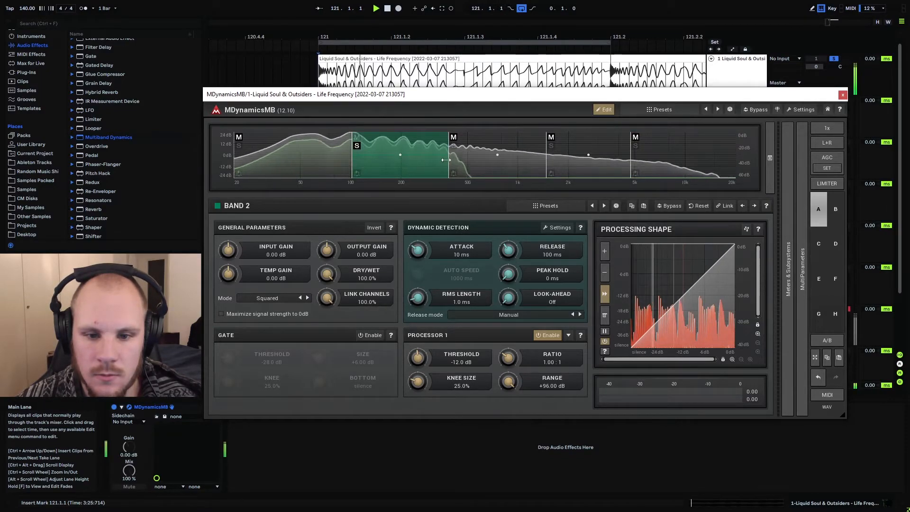
pyautogui.moveTo(446, 159)
pyautogui.mouseDown()
pyautogui.moveTo(466, 160)
pyautogui.moveTo(447, 160)
pyautogui.mouseUp()
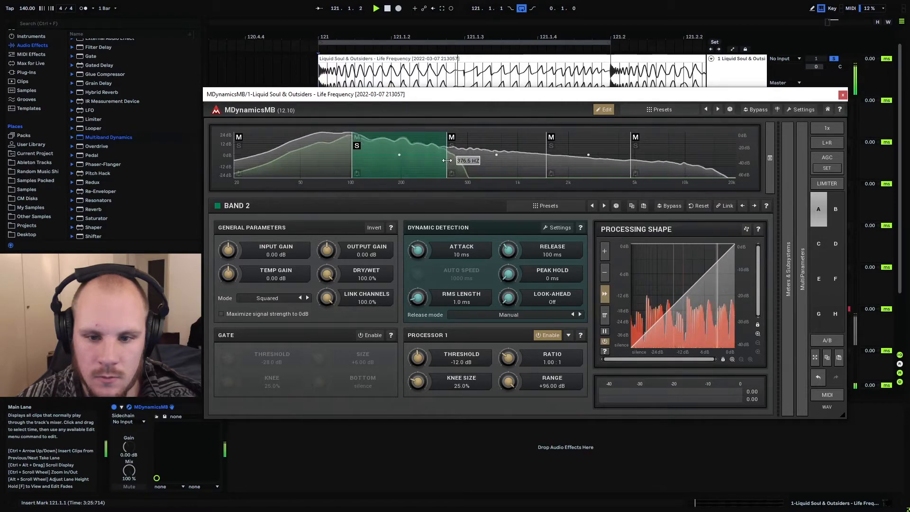
pyautogui.press('space')
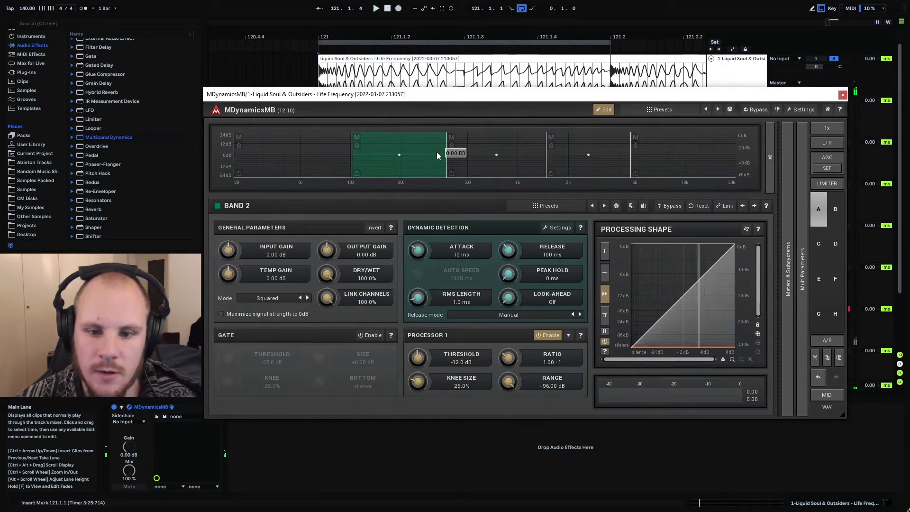
# Switch the solo to band 3, move it to band 4, and return it to band 3
pyautogui.click(519, 150)
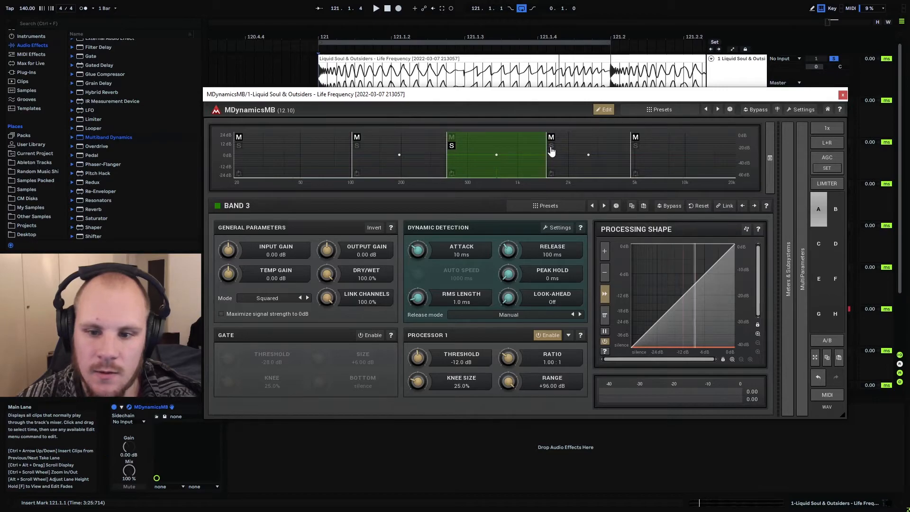
pyautogui.click(552, 151)
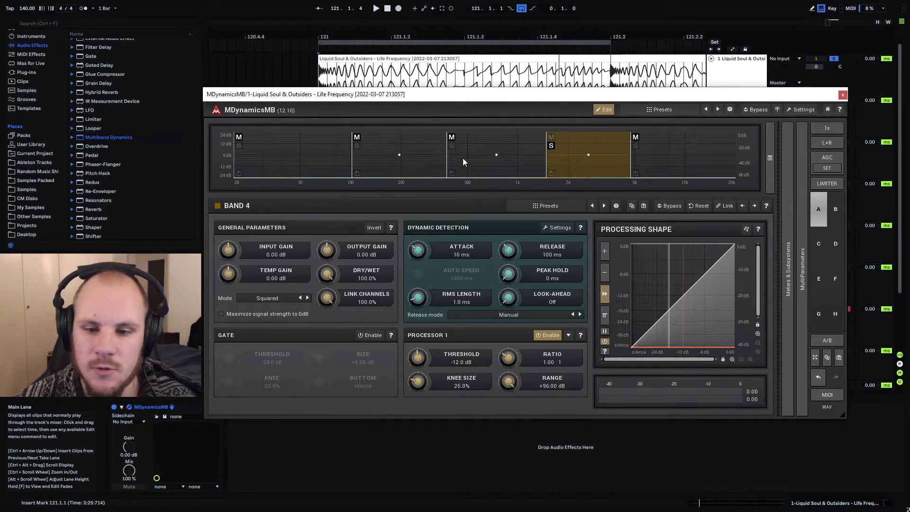
pyautogui.click(454, 149)
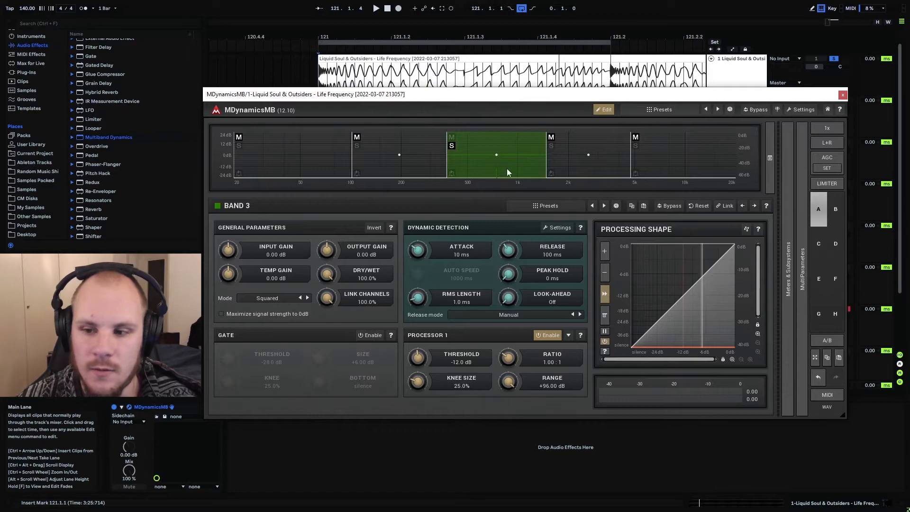
# Select the Rec 12 and Rec 6 clips in turn from 121.1.1 to 121.2.1 to inspect their waveforms
pyautogui.press('Down')
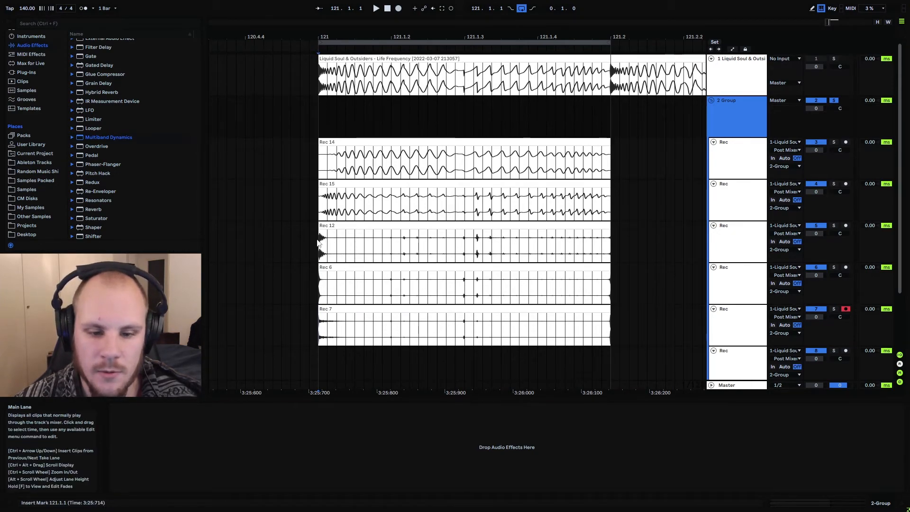
pyautogui.moveTo(318, 244); pyautogui.dragTo(610, 244)
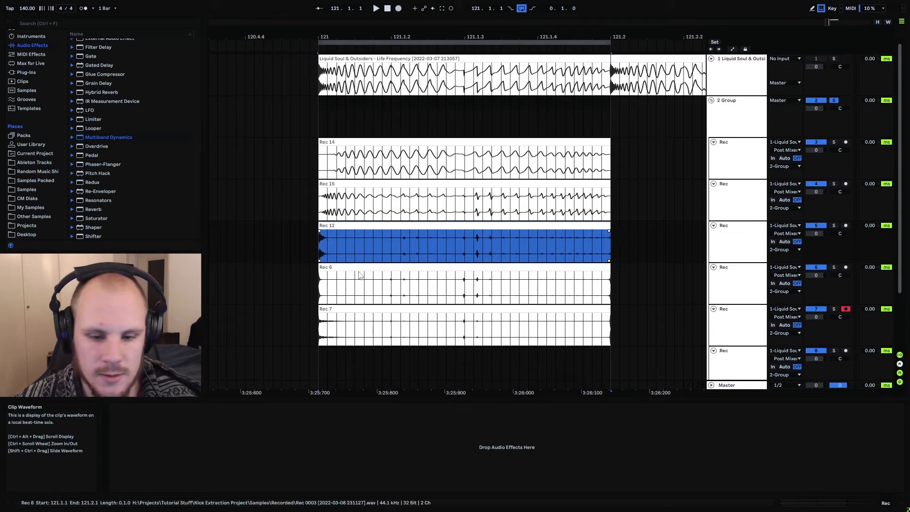
pyautogui.moveTo(323, 287); pyautogui.dragTo(606, 299)
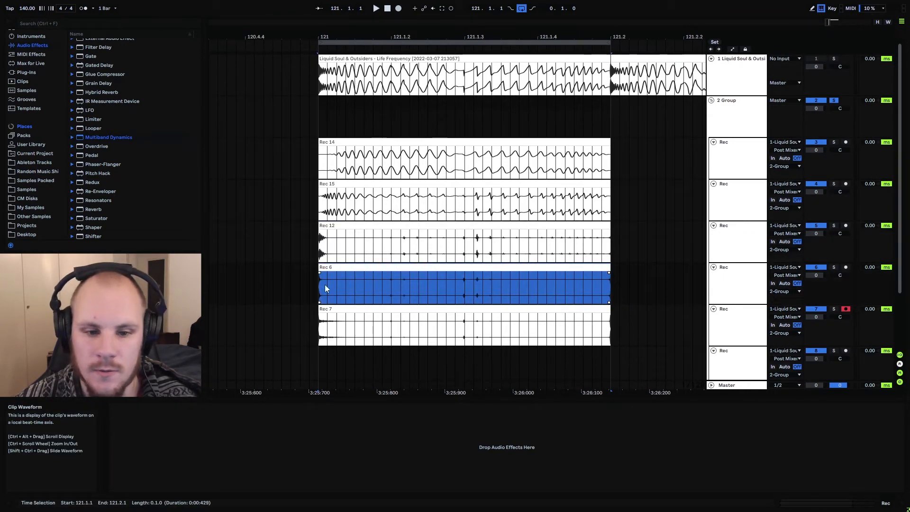
# Remove the low-band clip Rec 14 from 121.1.3 onward and add a fade-out over about its last third
pyautogui.click(467, 164)
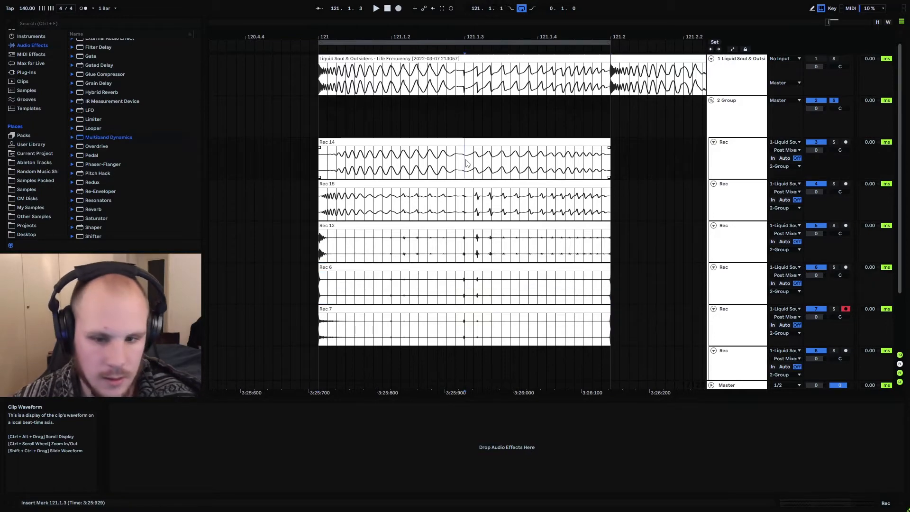
pyautogui.hotkey('shift', 'Right')
pyautogui.hotkey('shift', 'Right')
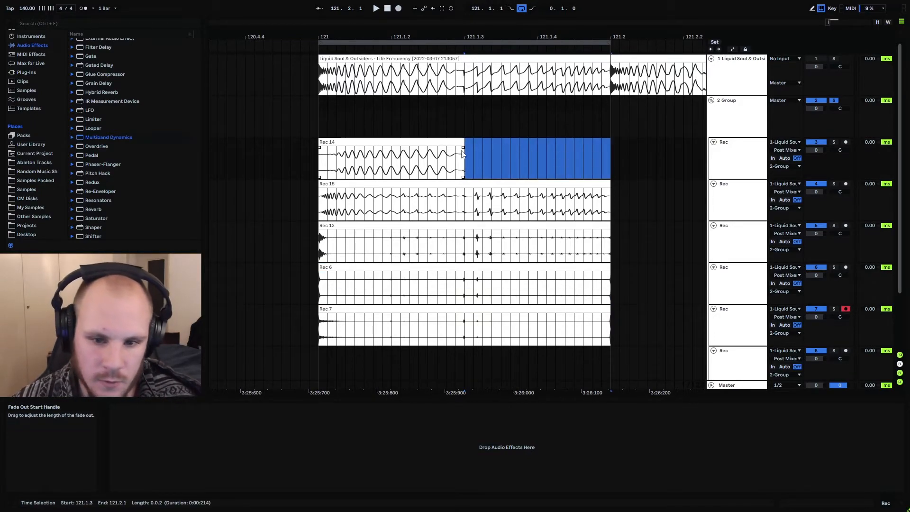
pyautogui.press('Delete')
pyautogui.moveTo(462, 150); pyautogui.dragTo(440, 163)
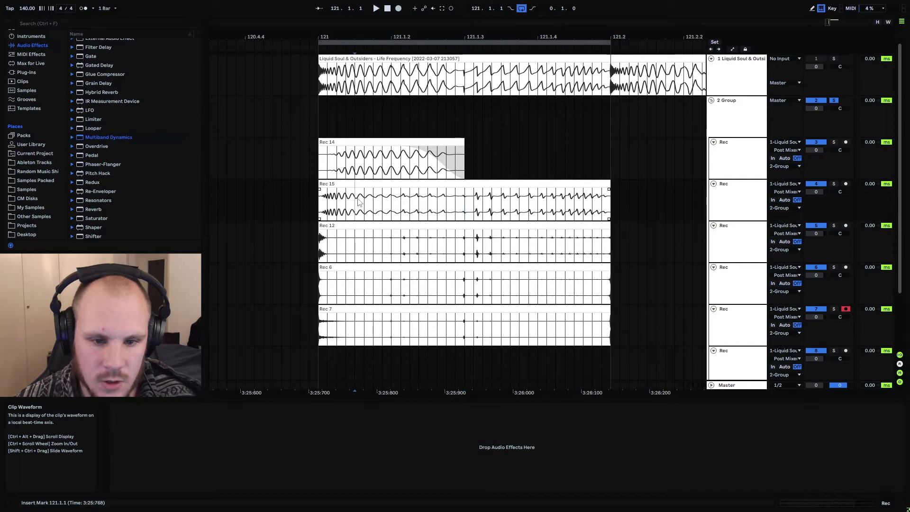
# Cut Rec 15 at about 3:25:768, remove the rest and fade out its end, comparing its peaks with the source track and Rec 14
pyautogui.hotkey('ctrl', 'e')
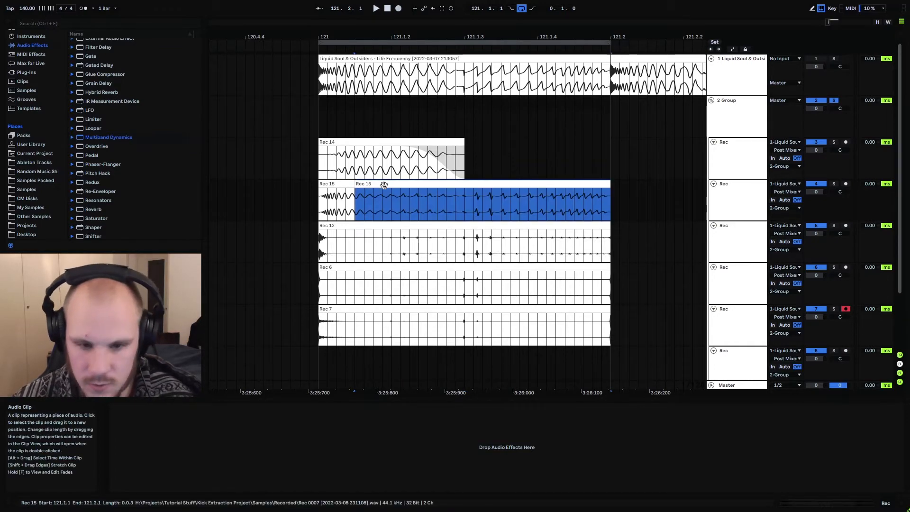
pyautogui.press('Delete')
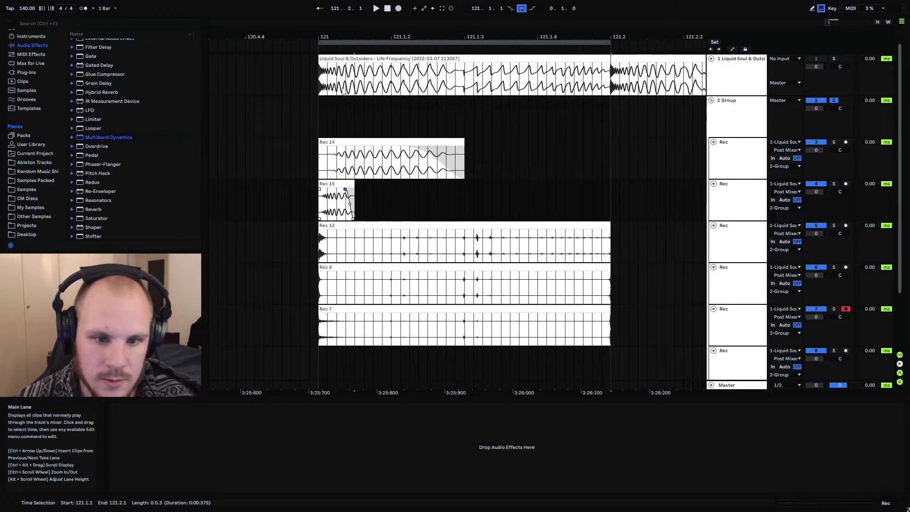
pyautogui.moveTo(344, 38); pyautogui.dragTo(390, 81)
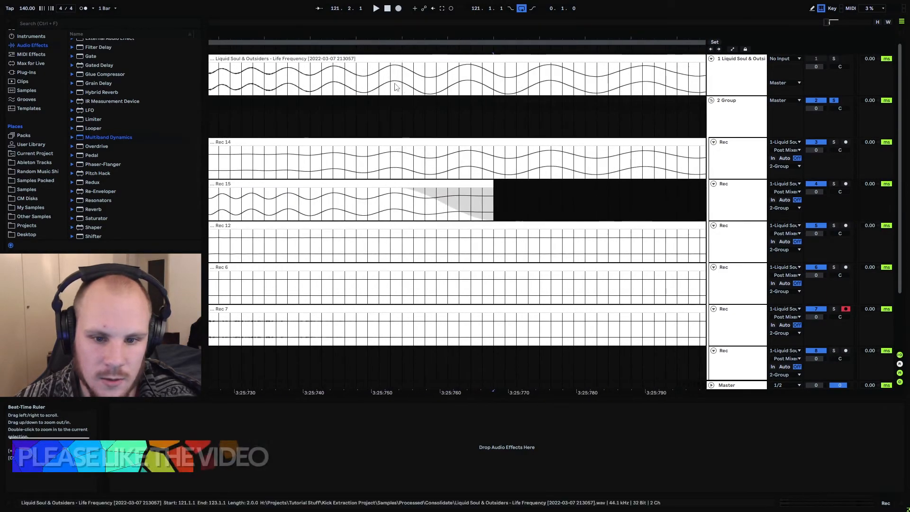
pyautogui.moveTo(390, 161); pyautogui.dragTo(402, 161)
pyautogui.moveTo(390, 79); pyautogui.dragTo(402, 80)
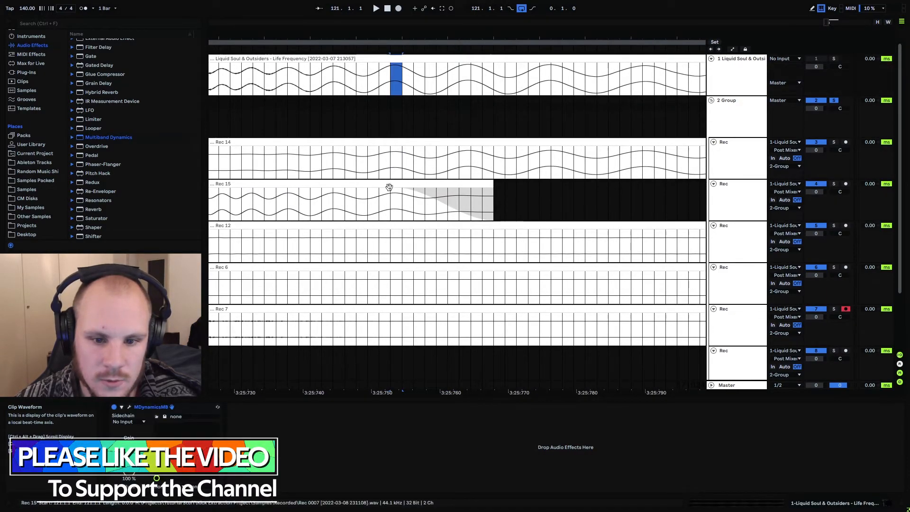
pyautogui.moveTo(390, 204); pyautogui.dragTo(400, 204)
# Trim Rec 12 to about its first 12 ms and Rec 6 to about its first 5 ms, each with a short fade-out
pyautogui.moveTo(398, 37)
pyautogui.mouseDown()
pyautogui.moveTo(398, 14)
pyautogui.moveTo(389, 45)
pyautogui.mouseUp()
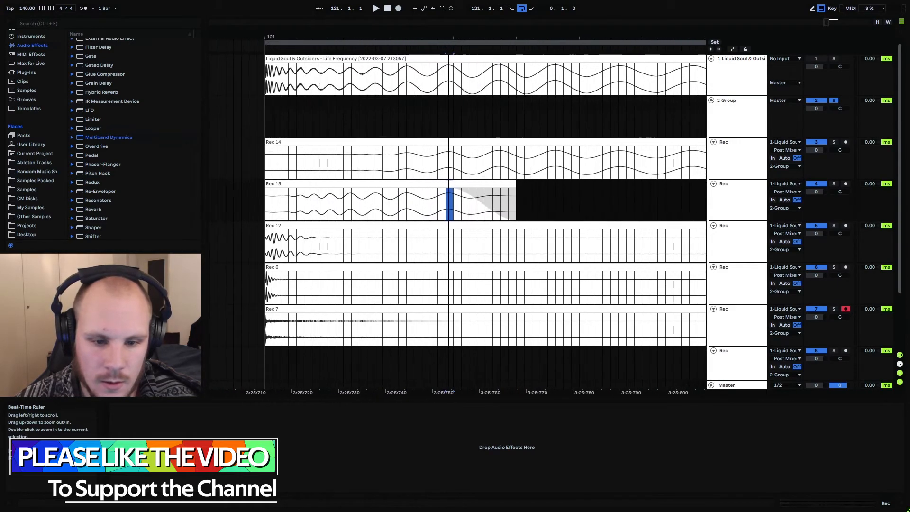
pyautogui.click(320, 242)
pyautogui.hotkey('ctrl', 'e')
pyautogui.click(339, 226)
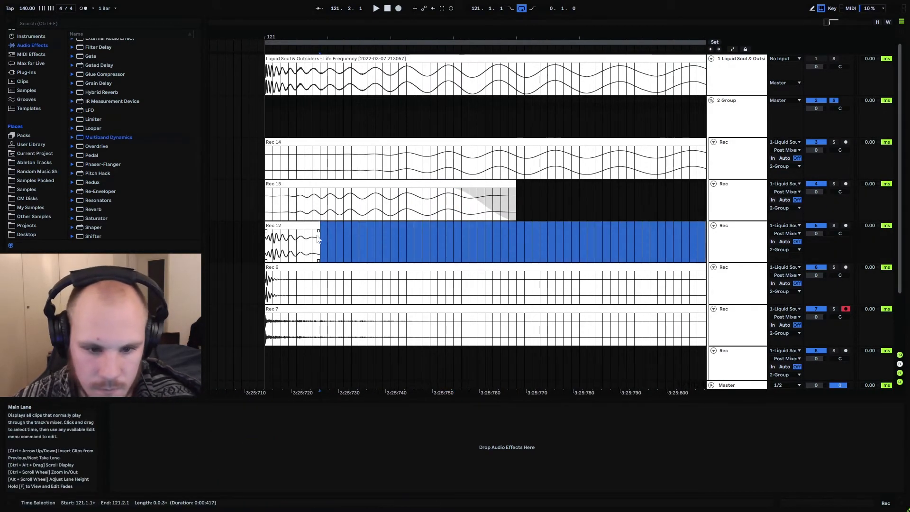
pyautogui.press('Delete')
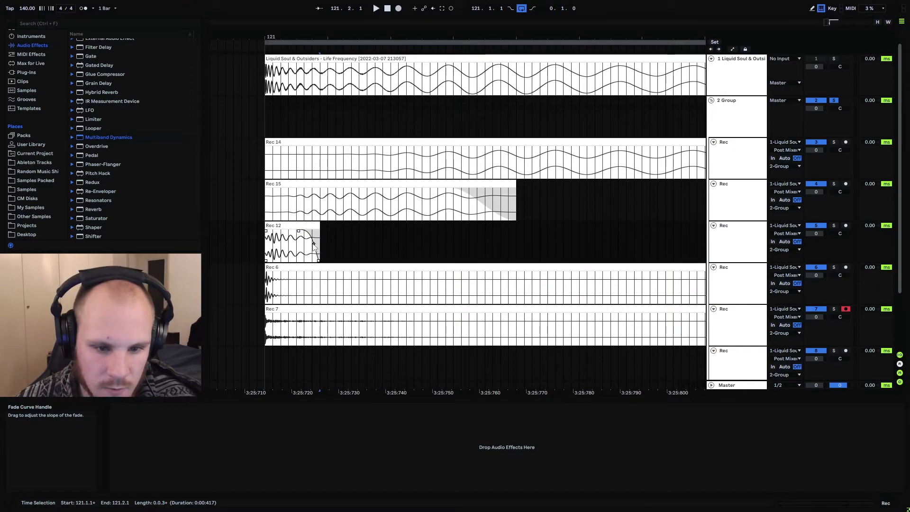
pyautogui.moveTo(304, 203); pyautogui.dragTo(345, 201)
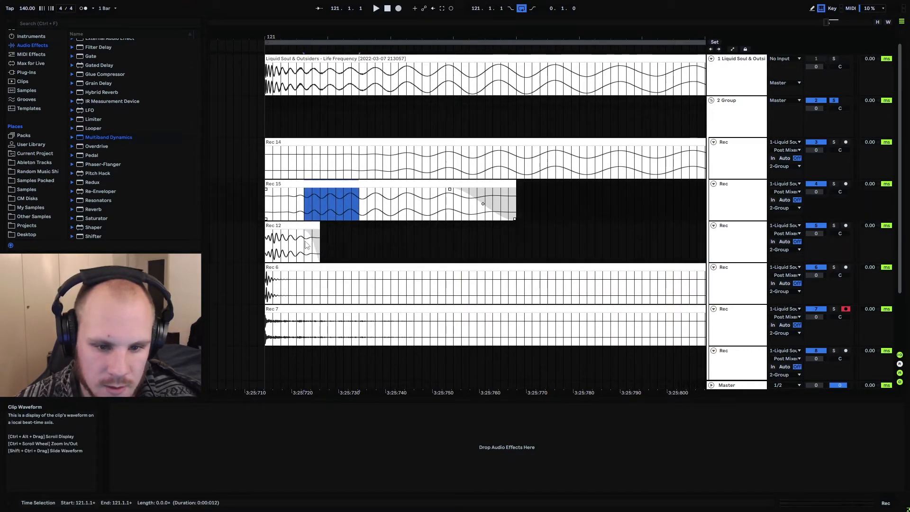
pyautogui.click(305, 245)
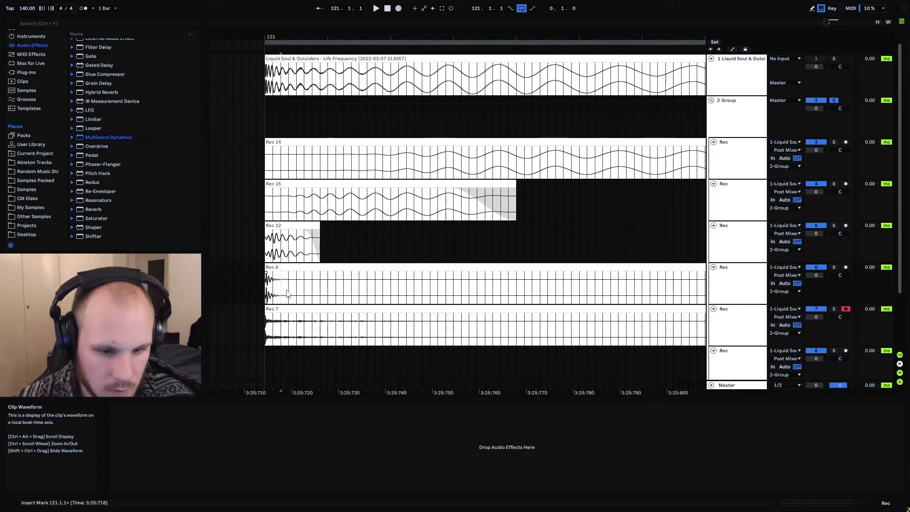
pyautogui.click(310, 268)
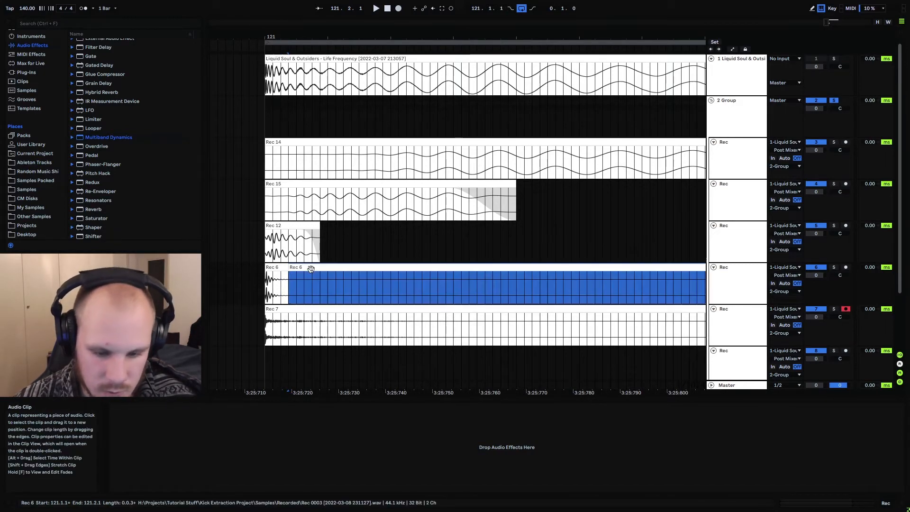
pyautogui.press('Delete')
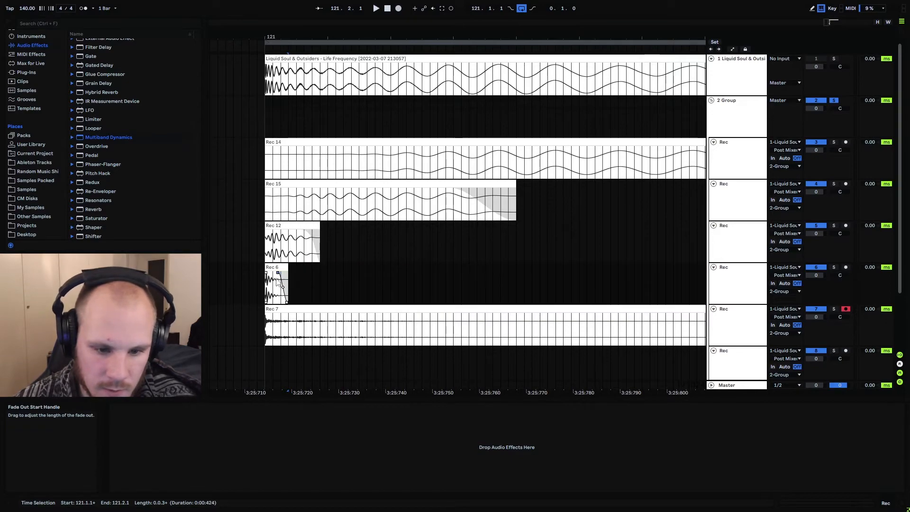
# Trim Rec 7 to about its first 52 ms and play the combined bands back from 121.1.1
pyautogui.moveTo(277, 335); pyautogui.dragTo(510, 339)
pyautogui.click(408, 333)
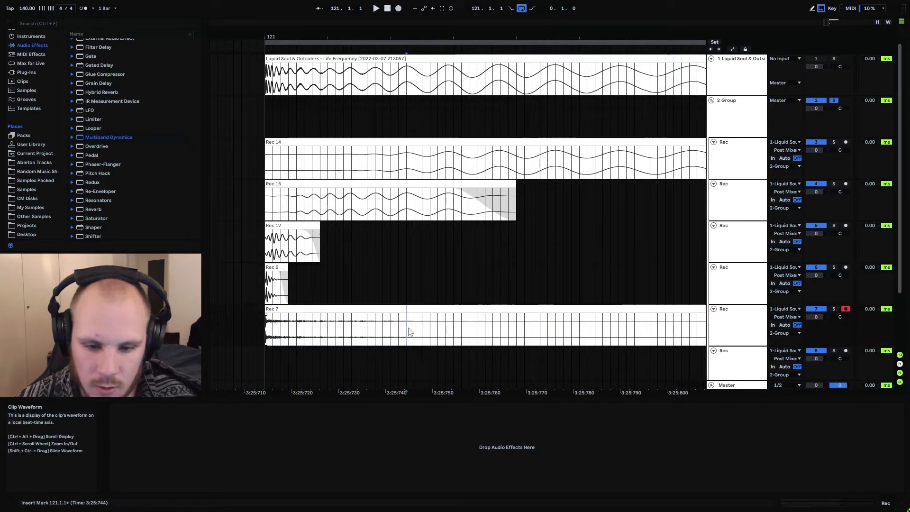
pyautogui.click(534, 313)
pyautogui.moveTo(491, 52); pyautogui.dragTo(296, 42)
pyautogui.press('Delete')
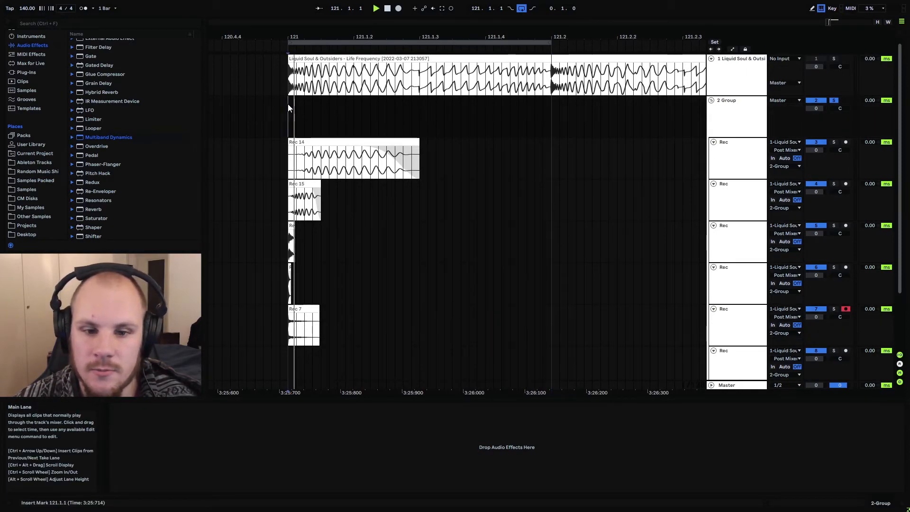
pyautogui.press('space')
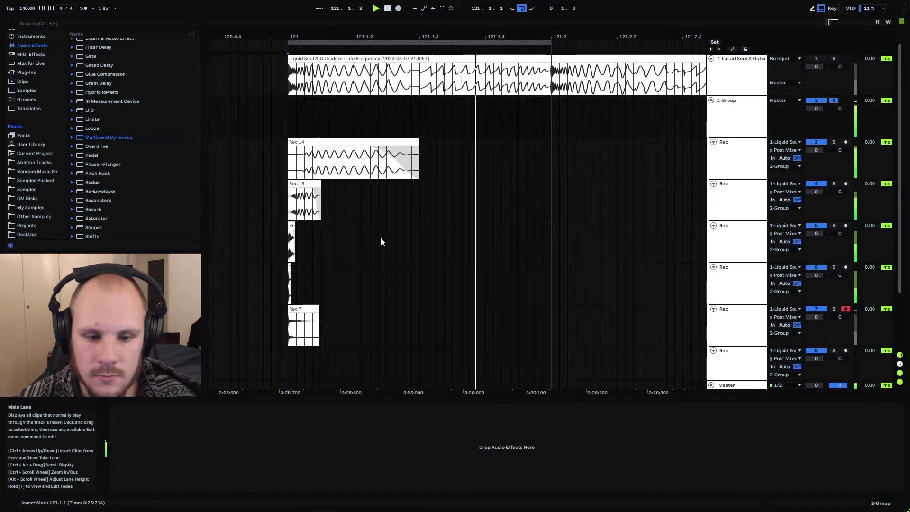
pyautogui.press('space')
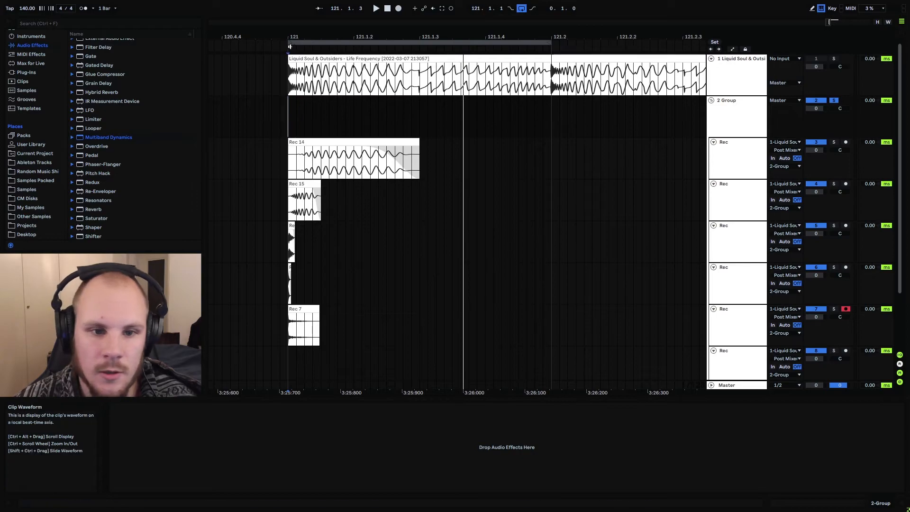
# Split Rec 7 at about 3:25:715, just after its opening transient, and duplicate its track
pyautogui.moveTo(290, 37); pyautogui.dragTo(328, 325)
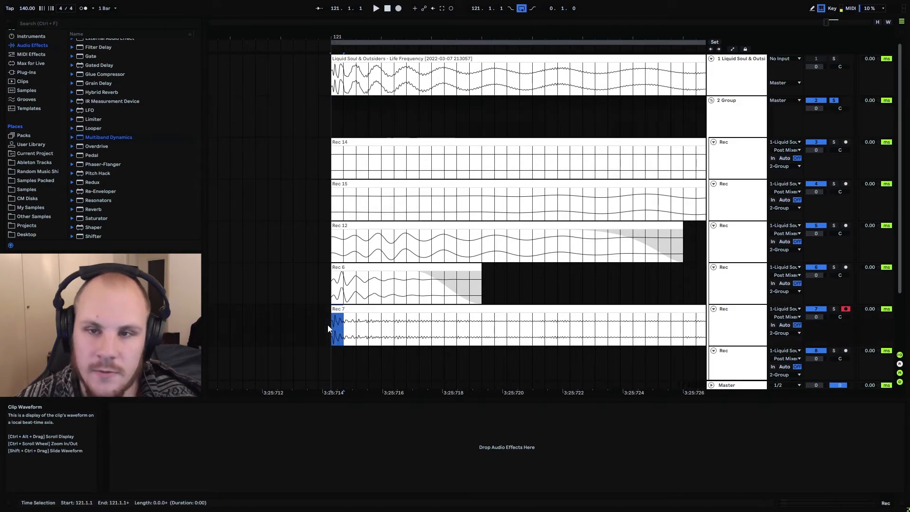
pyautogui.moveTo(354, 36); pyautogui.dragTo(355, 52)
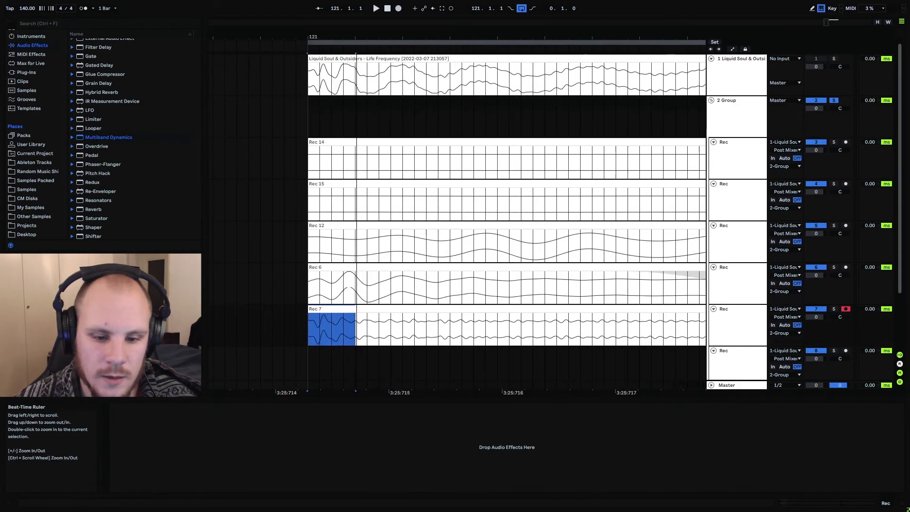
pyautogui.click(359, 326)
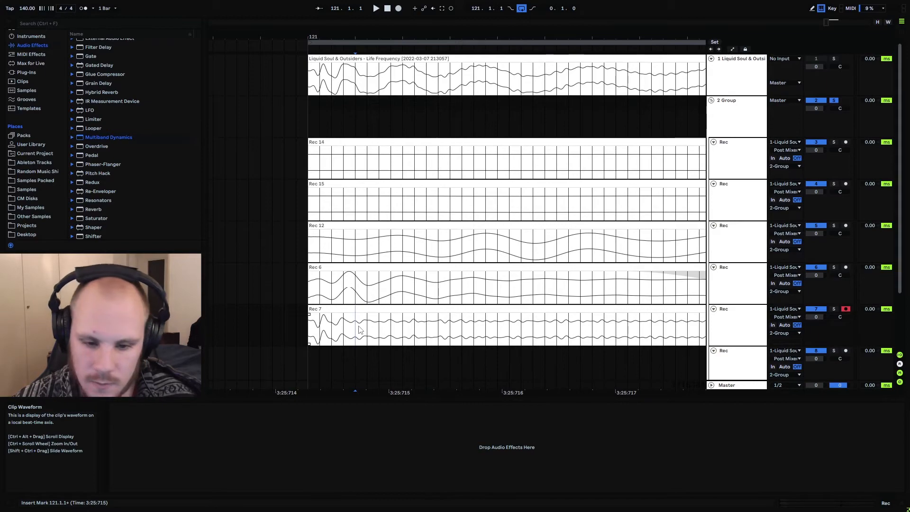
pyautogui.click(729, 325)
pyautogui.hotkey('ctrl', 'd')
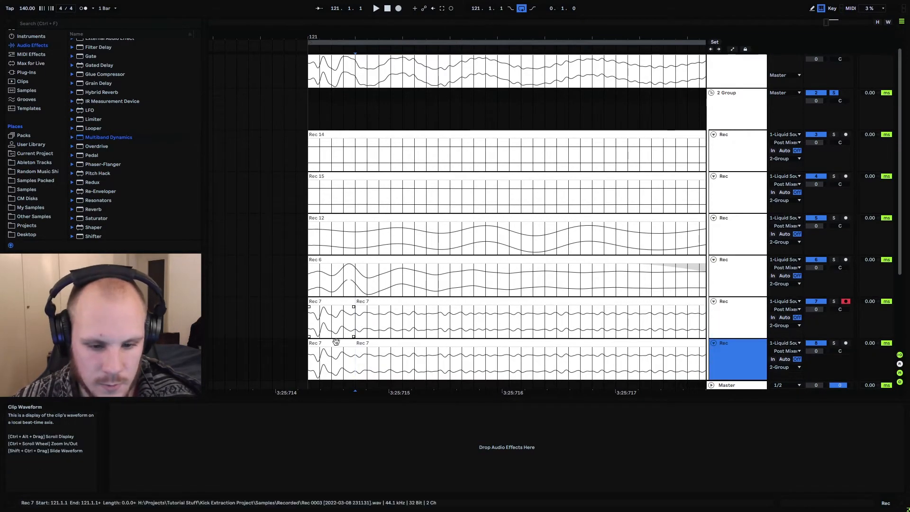
# Keep only the opening transient on the original track and the tail on the duplicate, overlapping them with short fades
pyautogui.click(335, 342)
pyautogui.press('Delete')
pyautogui.click(359, 335)
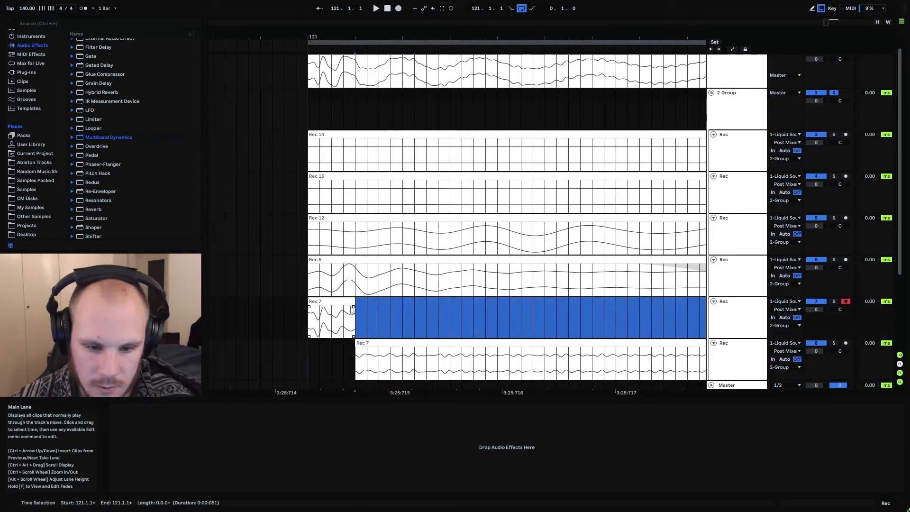
pyautogui.press('Delete')
pyautogui.moveTo(357, 342); pyautogui.dragTo(344, 342)
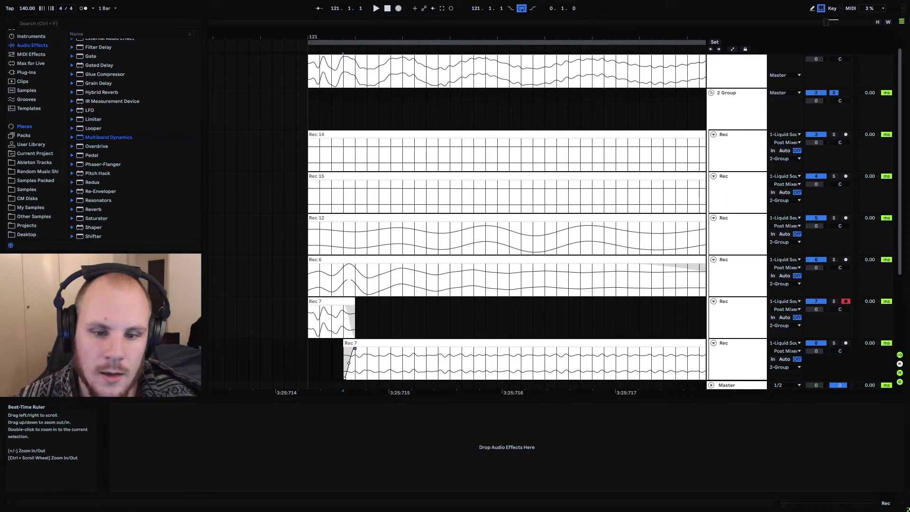
# Set the volumes of tracks 4, 5 and 6 to 2.0, -2.0 and -3.0 dB
pyautogui.moveTo(374, 38); pyautogui.dragTo(295, 35)
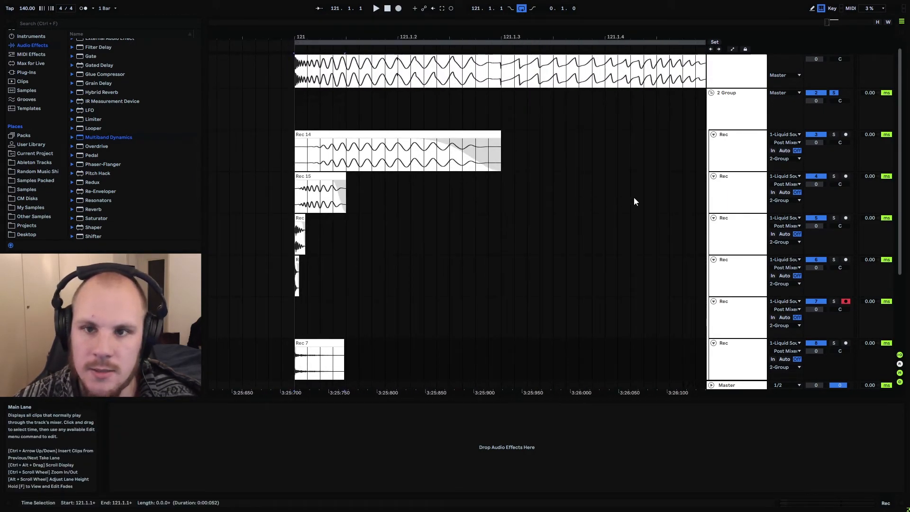
pyautogui.moveTo(306, 200)
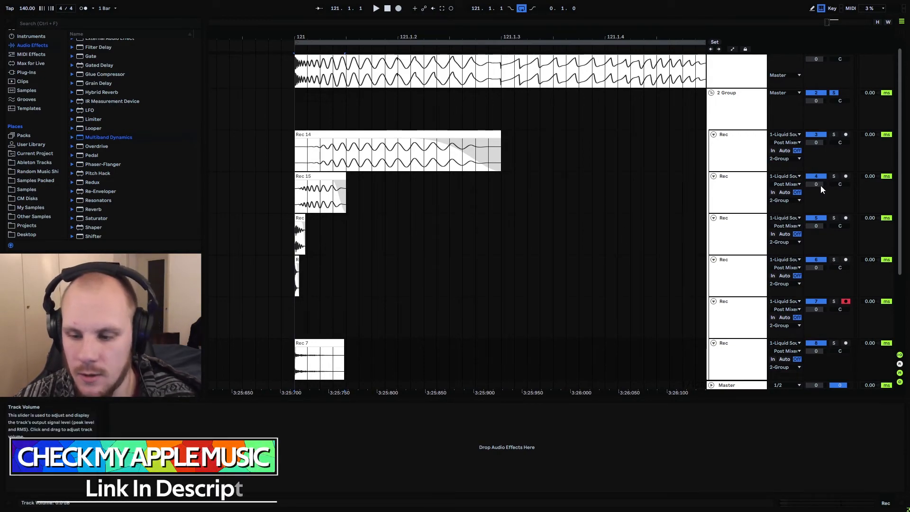
pyautogui.moveTo(820, 186); pyautogui.dragTo(820, 181)
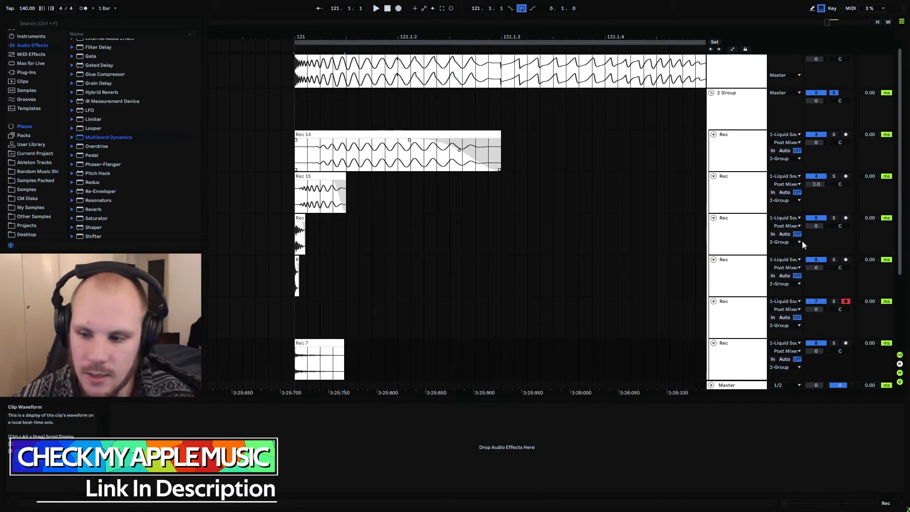
pyautogui.moveTo(814, 226); pyautogui.dragTo(815, 231)
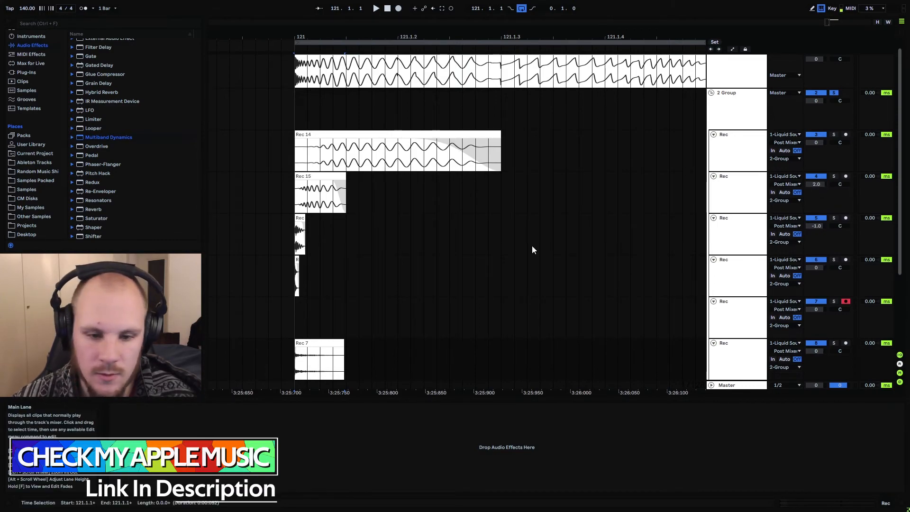
pyautogui.moveTo(815, 274); pyautogui.dragTo(815, 281)
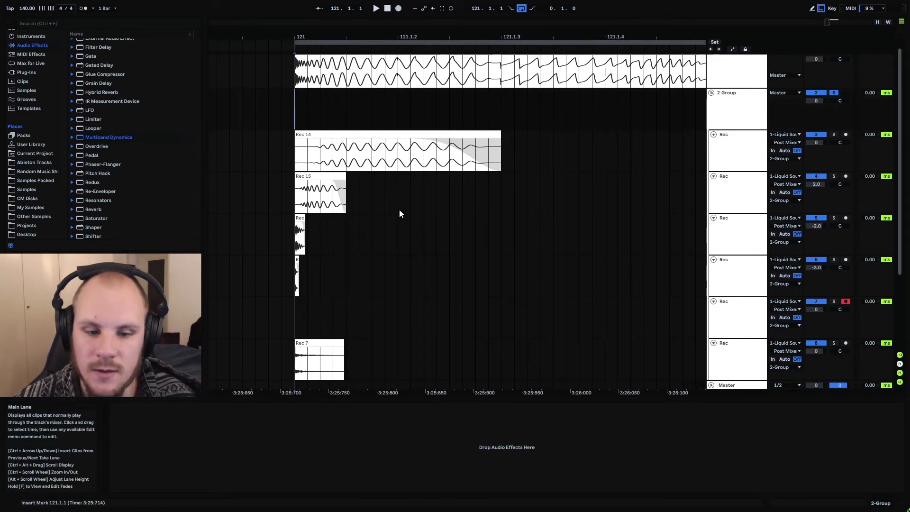
# Play the layered kick while raising track 7's volume to 6.0 dB, reset that volume to 0 dB, and listen again
pyautogui.press('space')
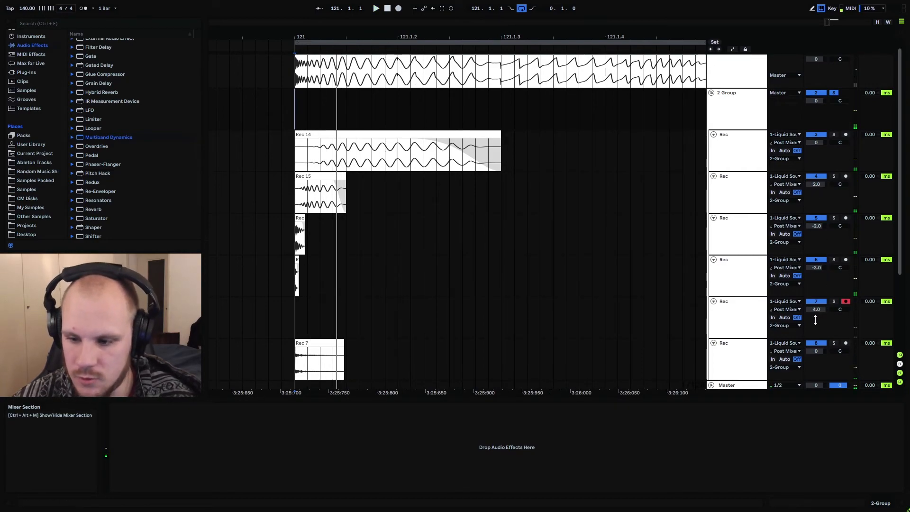
pyautogui.press('space')
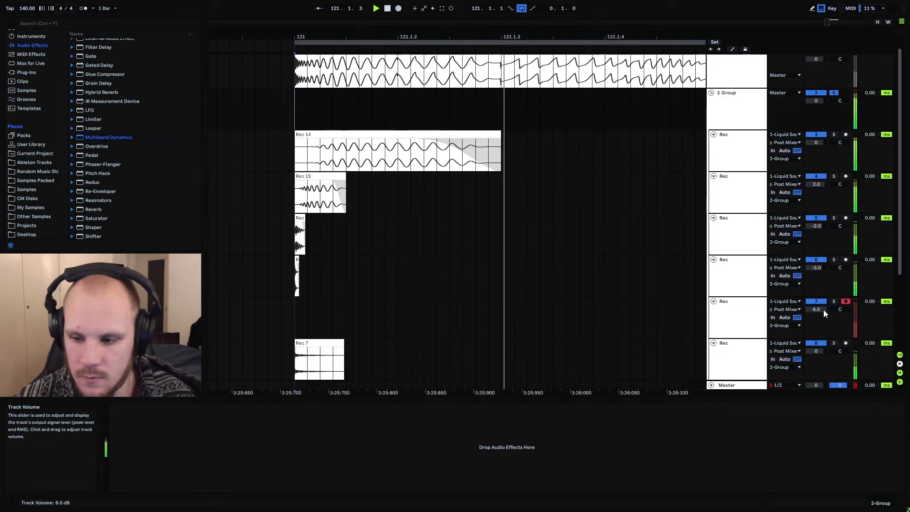
pyautogui.moveTo(822, 310); pyautogui.dragTo(820, 365)
pyautogui.press('Delete')
pyautogui.press('space')
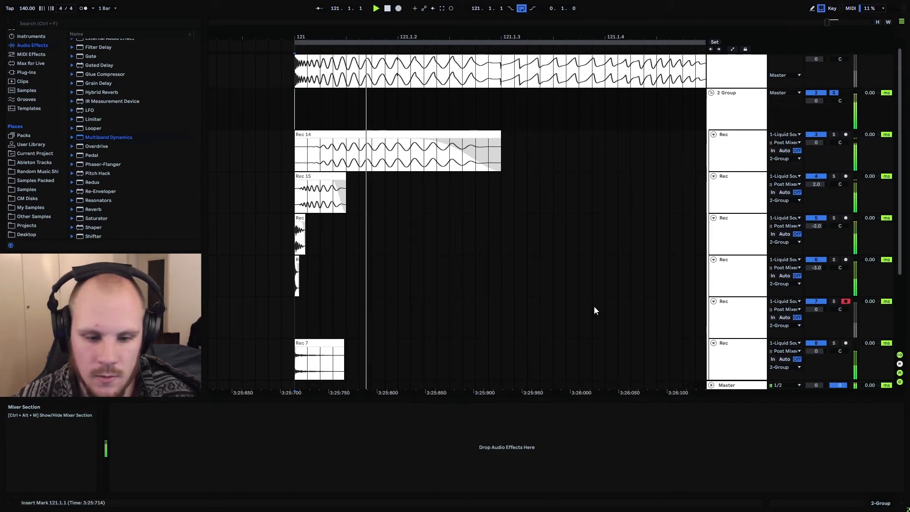
pyautogui.click(296, 305)
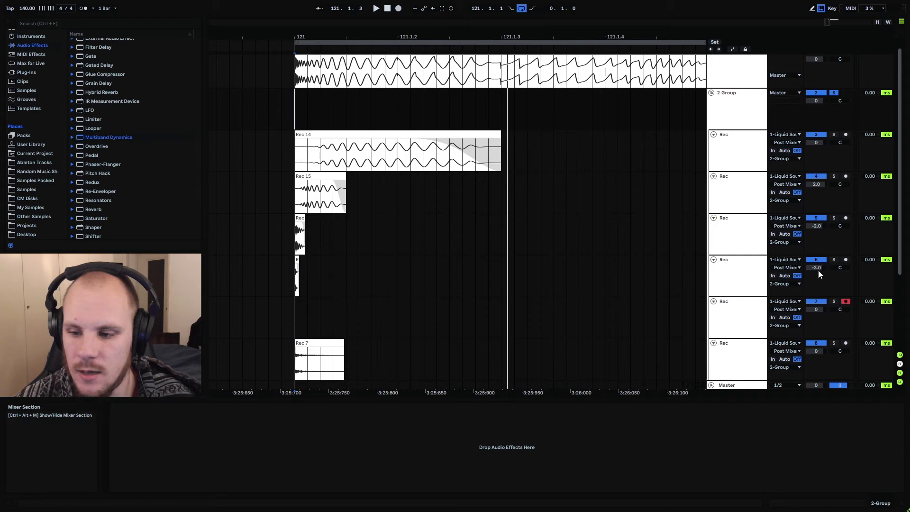
# Set the ungrouped Rec track's input to 2-Group, arm it, and record the layered kick from 121.1.1
pyautogui.scroll(-3, 758, 285)
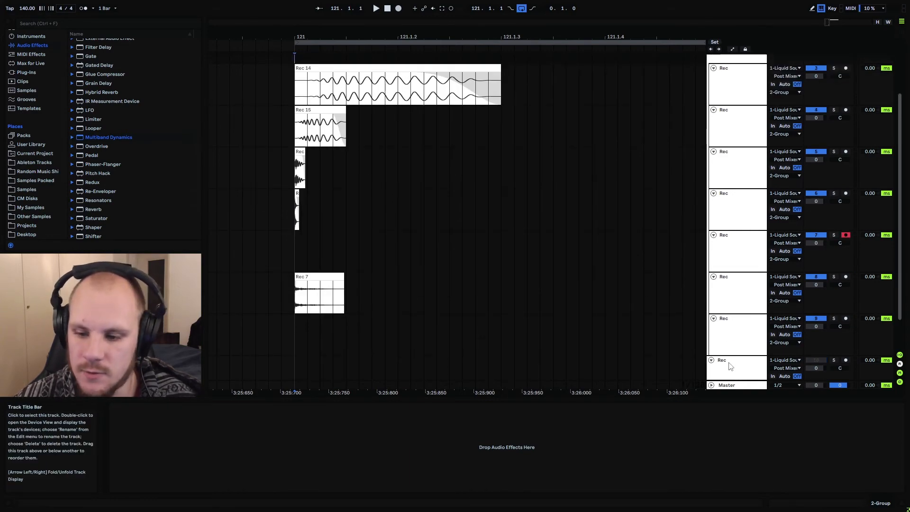
pyautogui.click(798, 322)
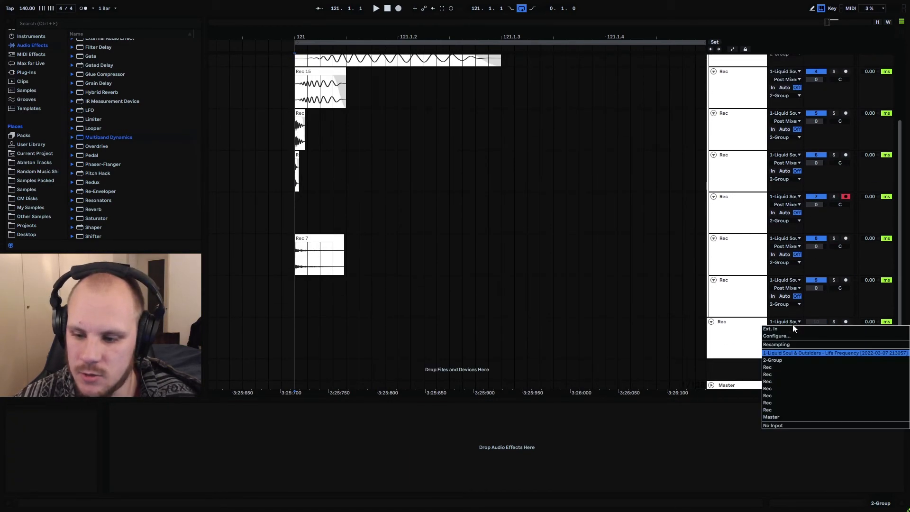
pyautogui.click(786, 359)
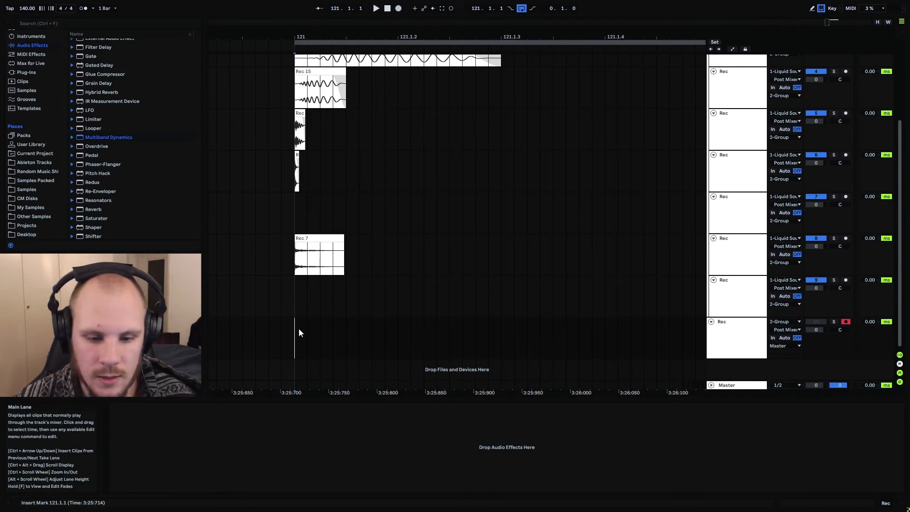
pyautogui.press('F9')
pyautogui.press('space')
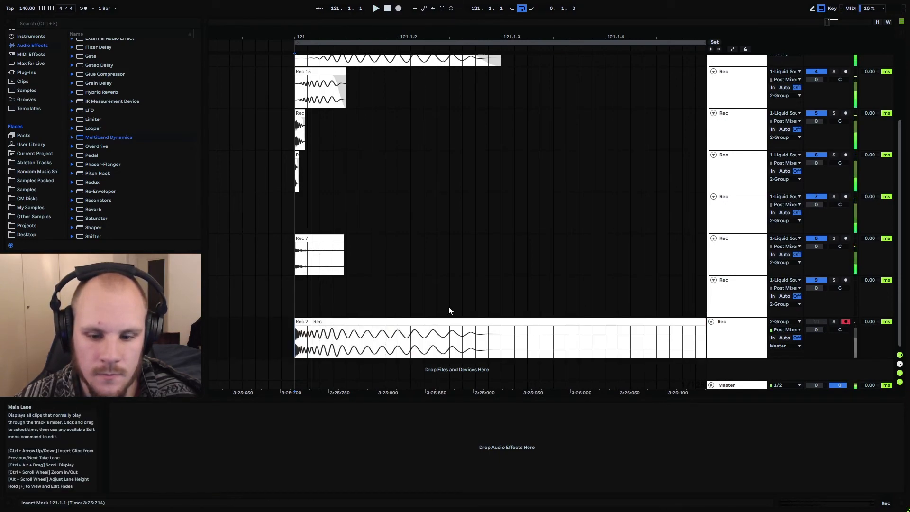
# Extend the newly recorded kick clip back to 121.1.1 over the short leftover piece, and place the insert marker at 121.1.3
pyautogui.click(313, 321)
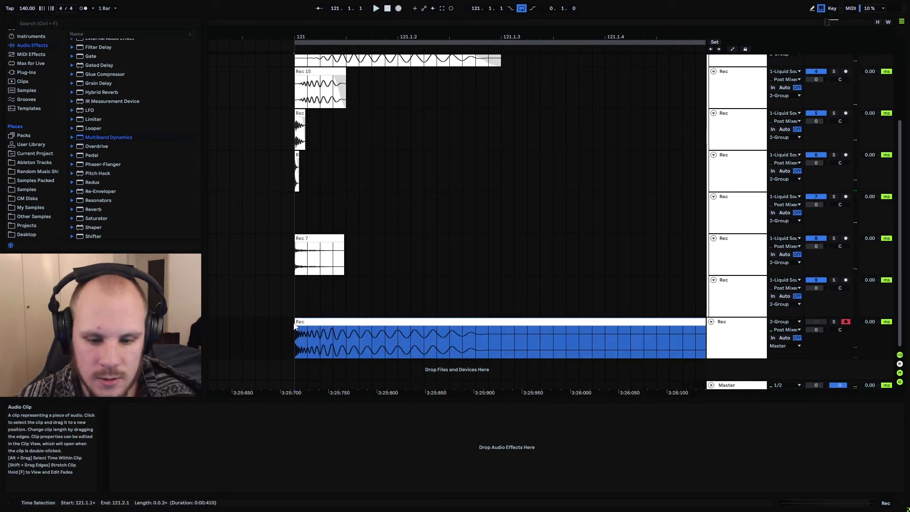
pyautogui.moveTo(429, 38); pyautogui.dragTo(429, 18)
pyautogui.click(435, 340)
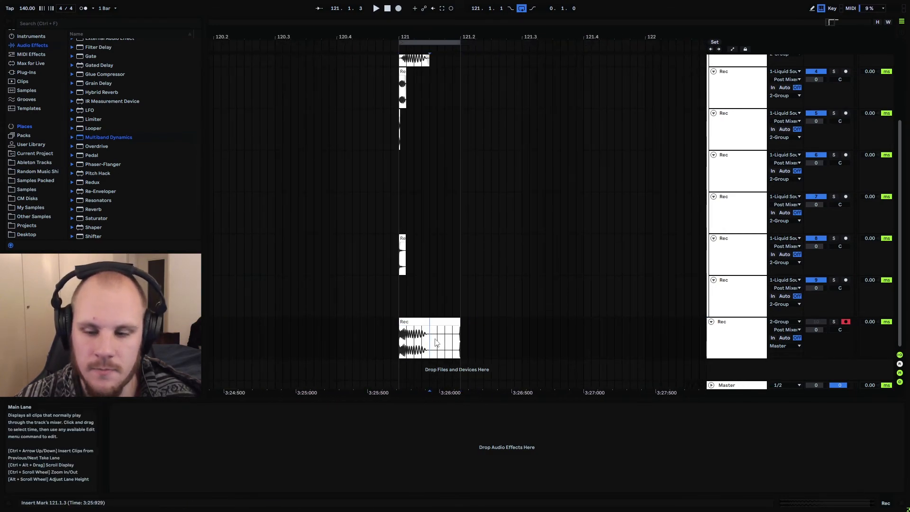